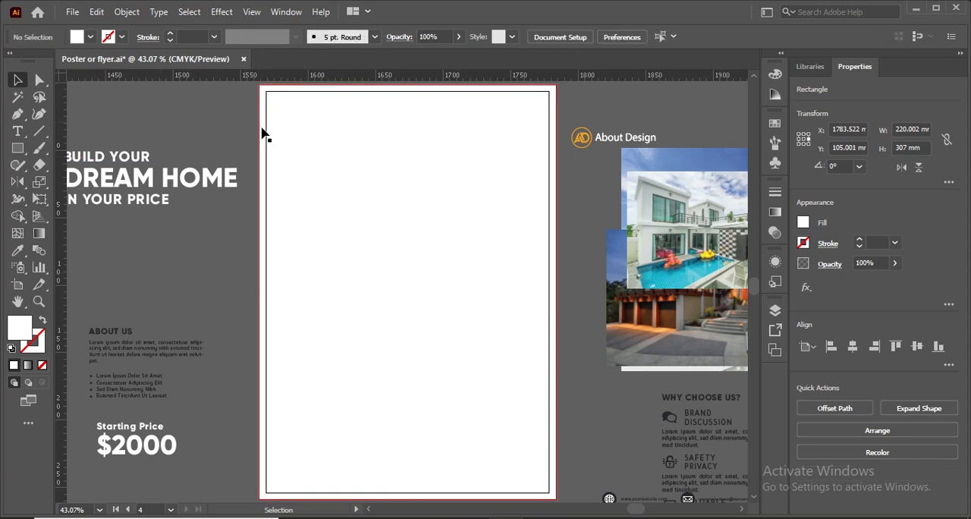
Draw a rectangle about 220 × 145.4 mm across the upper part of the page, starting from its bleed corner.
{"action": "left_click", "coordinate": [19, 134]}
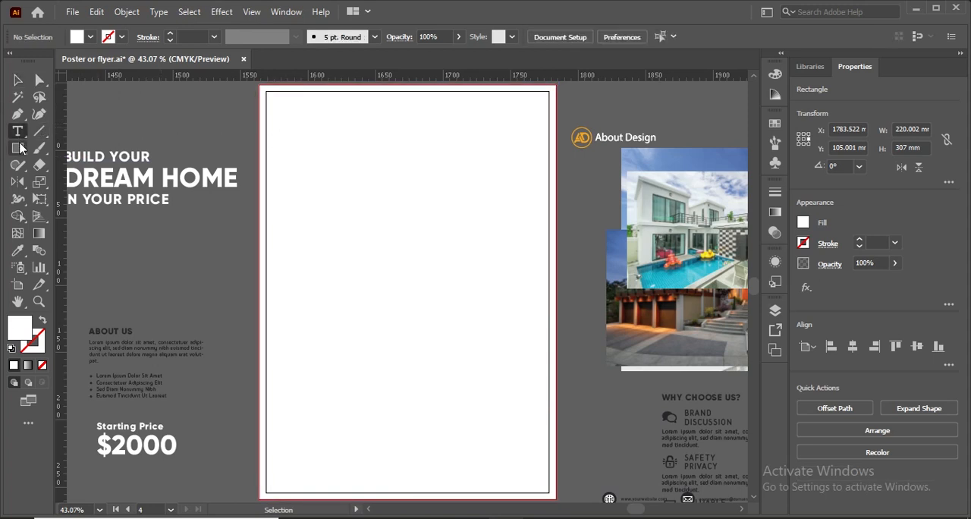
{"action": "left_click", "coordinate": [19, 148]}
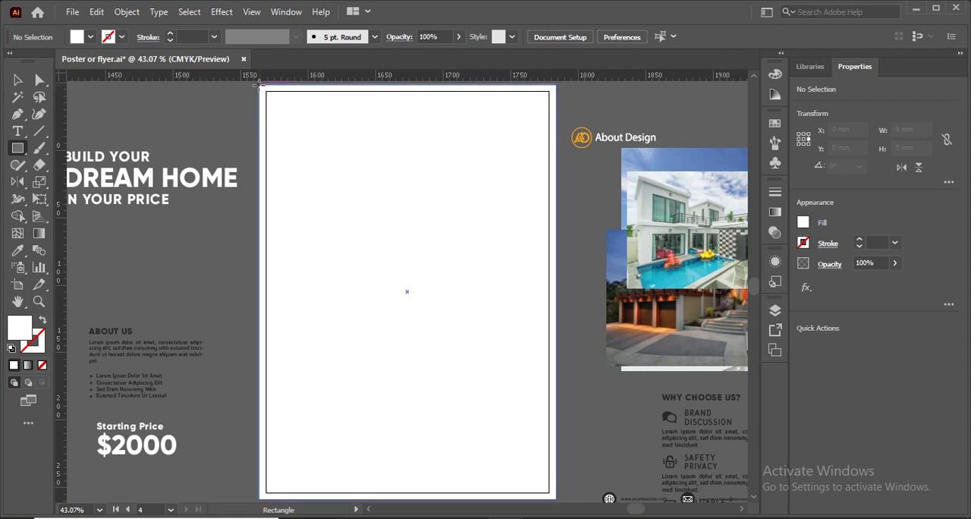
{"action": "left_click_drag", "start_coordinate": [260, 86], "coordinate": [556, 281]}
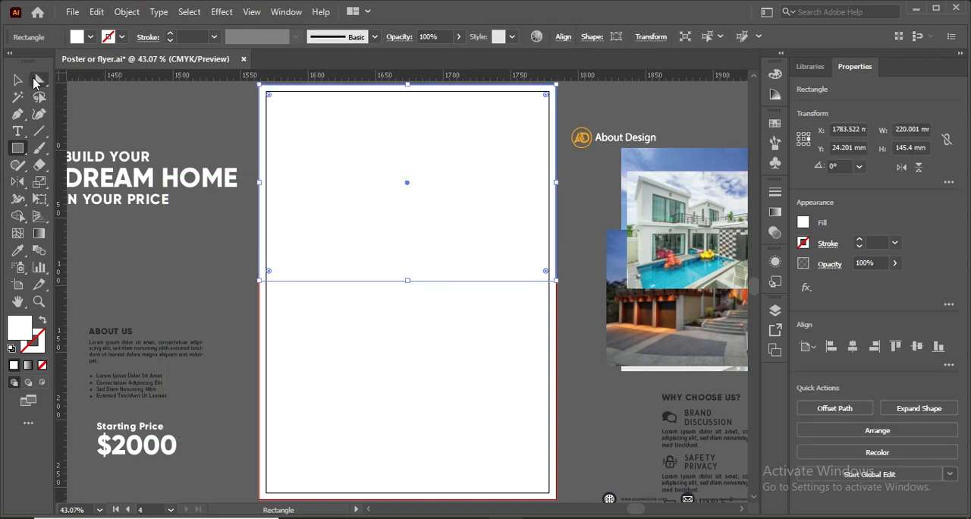
Add an anchor point midway along the rectangle's bottom edge and shift it left to about X 1620.6 mm.
{"action": "left_click", "coordinate": [17, 115]}
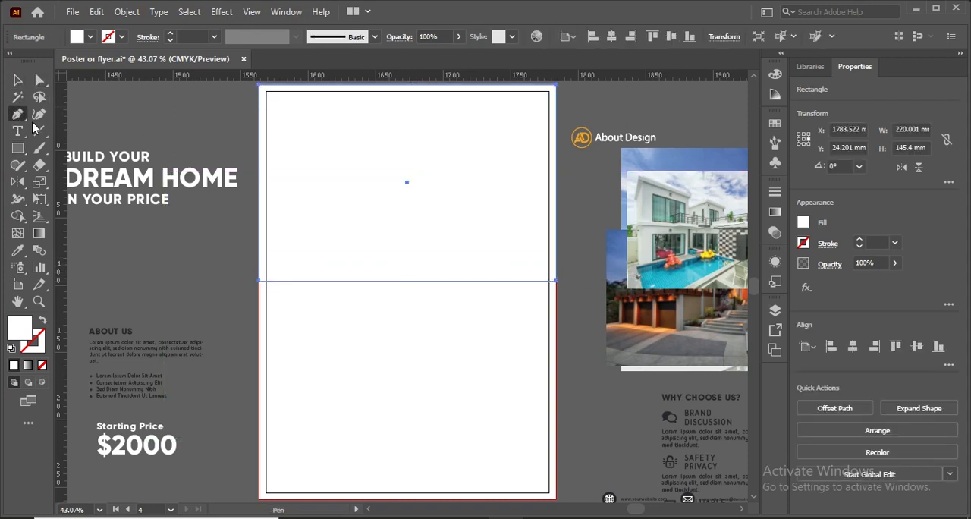
{"action": "left_click", "coordinate": [407, 280]}
{"action": "key", "text": "v"}
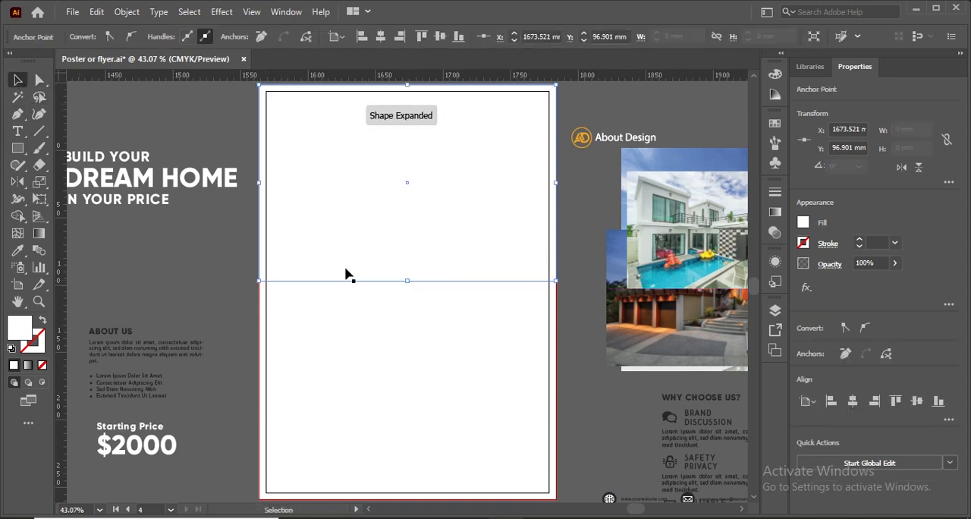
{"action": "left_click", "coordinate": [41, 79]}
{"action": "left_click", "coordinate": [407, 282]}
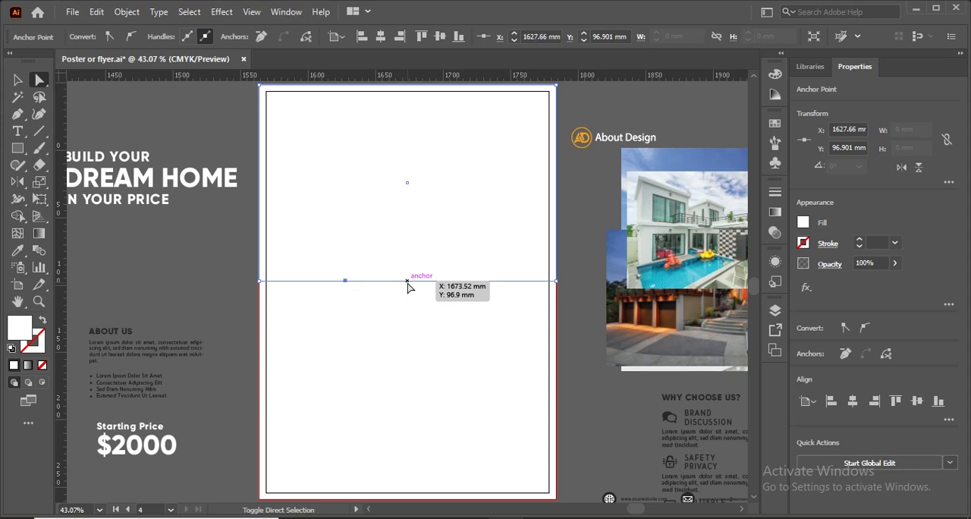
{"action": "left_click_drag", "start_coordinate": [407, 282], "coordinate": [408, 282]}
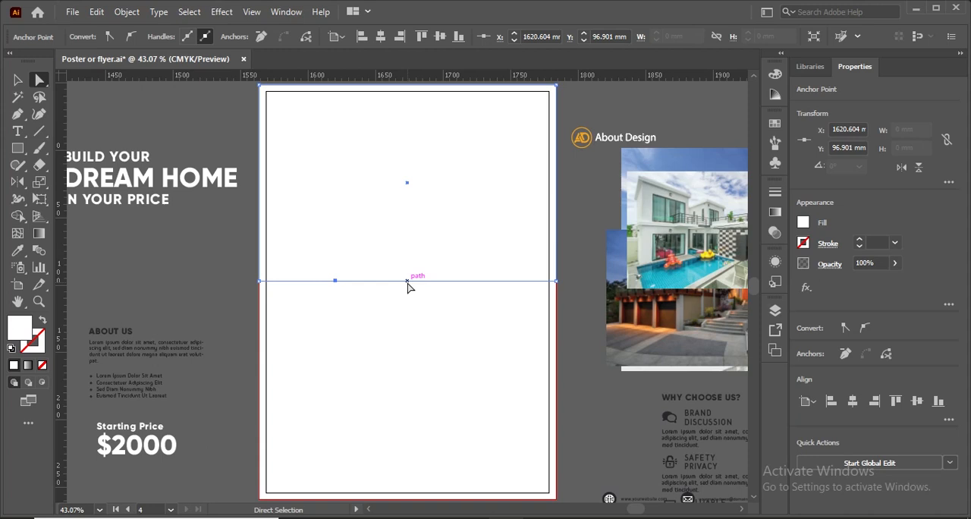
Raise the rectangle's bottom-left corner to about Y 61.6 mm and its bottom-right corner to about Y 36.9 mm.
{"action": "left_click", "coordinate": [258, 281]}
{"action": "key", "text": "shift+Up"}
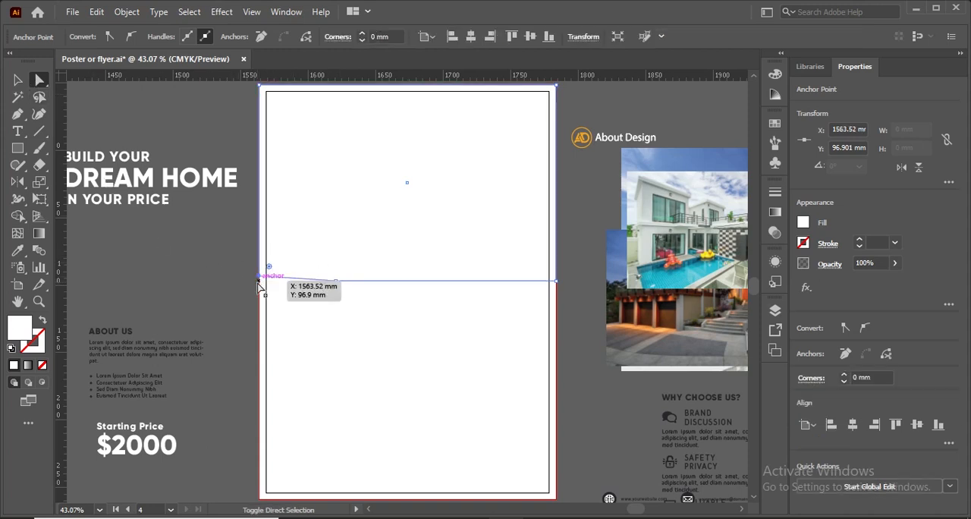
{"action": "key", "text": "shift+Up"}
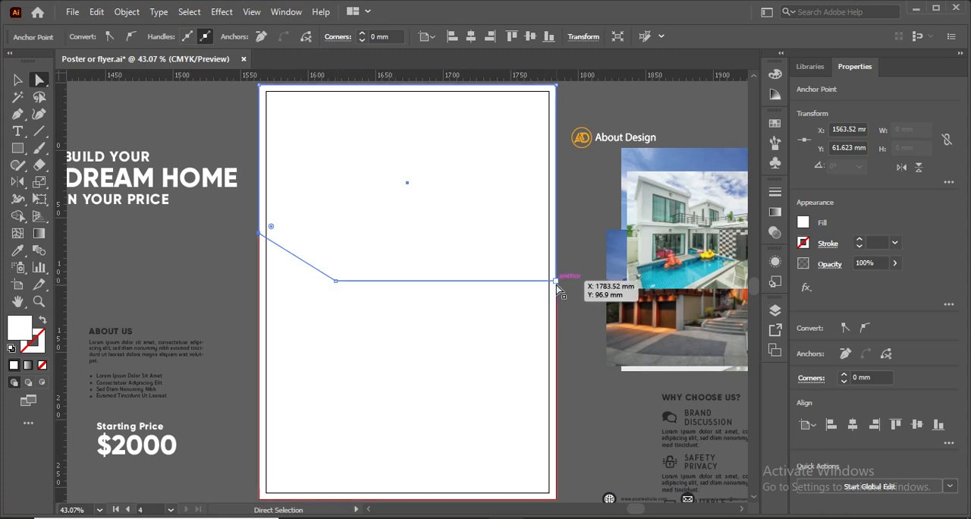
{"action": "key", "text": "shift+Up"}
{"action": "key", "text": "shift+Up"}
{"action": "key", "text": "shift+Up"}
{"action": "key", "text": "shift+Up"}
{"action": "key", "text": "shift+Up"}
{"action": "key", "text": "shift+Up"}
{"action": "key", "text": "shift+Up"}
{"action": "key", "text": "shift+Up"}
{"action": "key", "text": "shift+Up"}
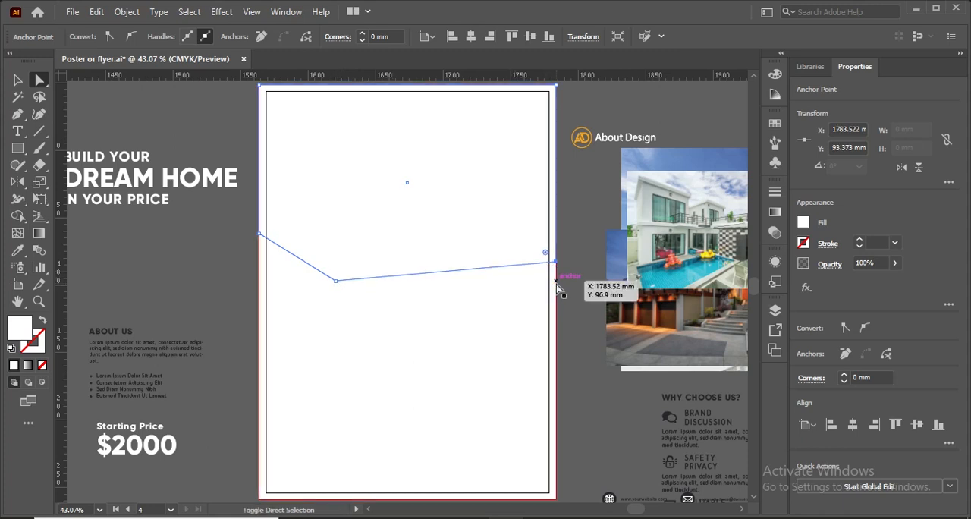
{"action": "key", "text": "shift+Up"}
{"action": "key", "text": "shift+Up"}
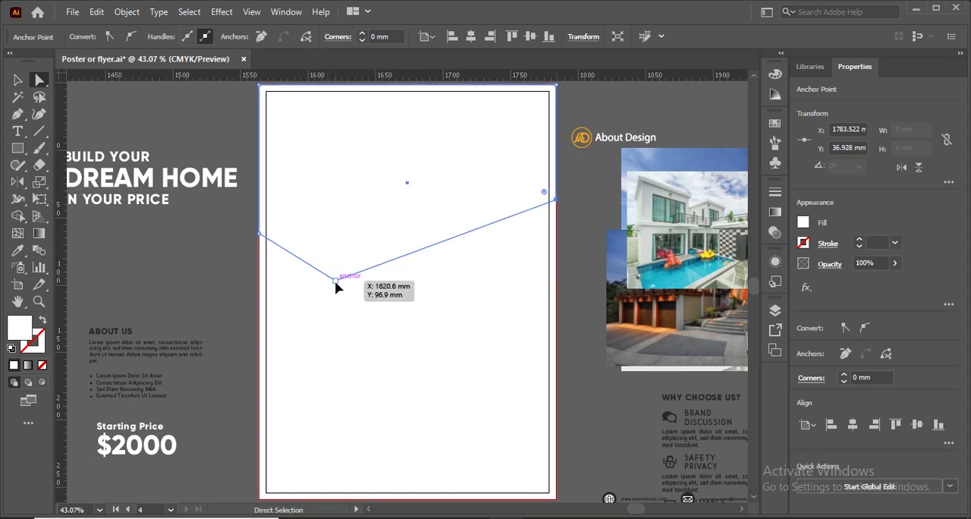
Lower the added anchor point on the shape's bottom edge to about Y 111 mm.
{"action": "key", "text": "shift+Down"}
{"action": "key", "text": "shift+Down"}
{"action": "key", "text": "shift+Down"}
{"action": "key", "text": "shift+Down"}
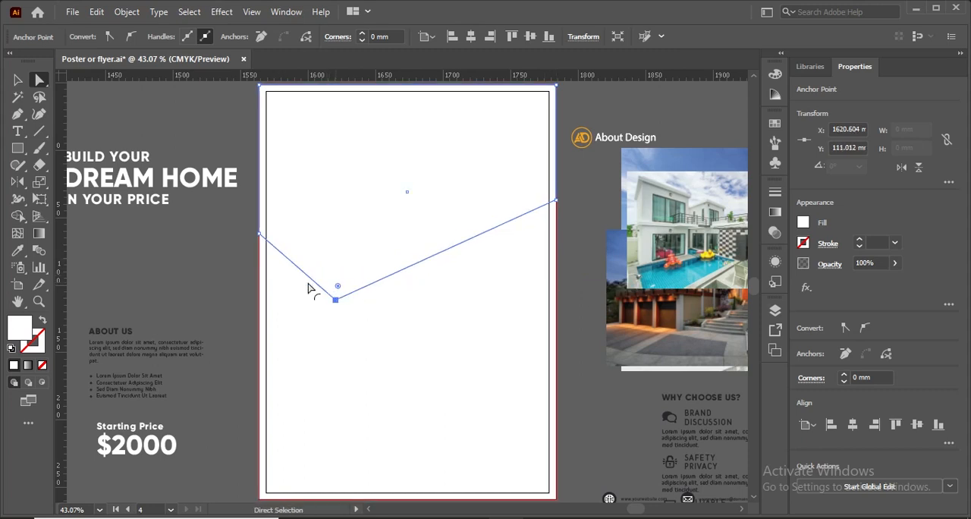
{"action": "left_click", "coordinate": [174, 280]}
Copy the angled shape, paste the copy in front, and move it down about 13 mm.
{"action": "left_click", "coordinate": [342, 234]}
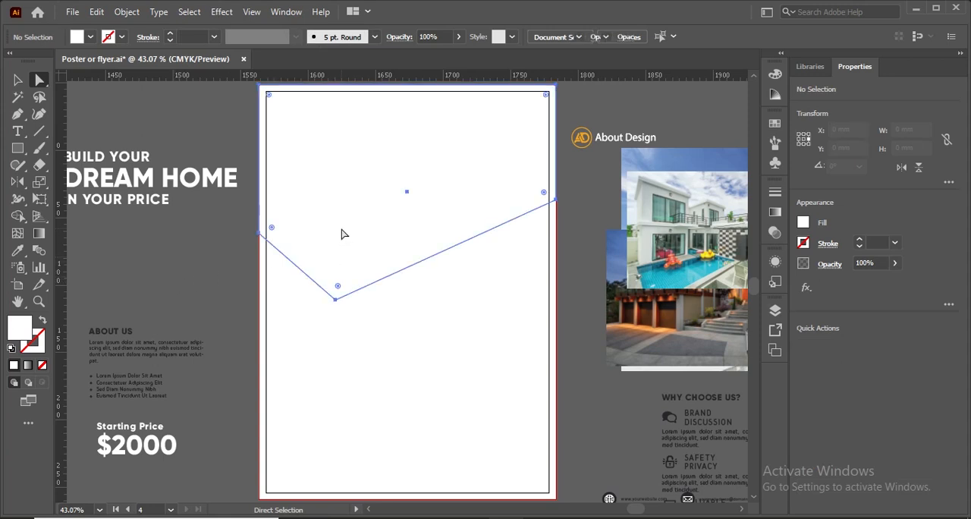
{"action": "left_click", "coordinate": [17, 79]}
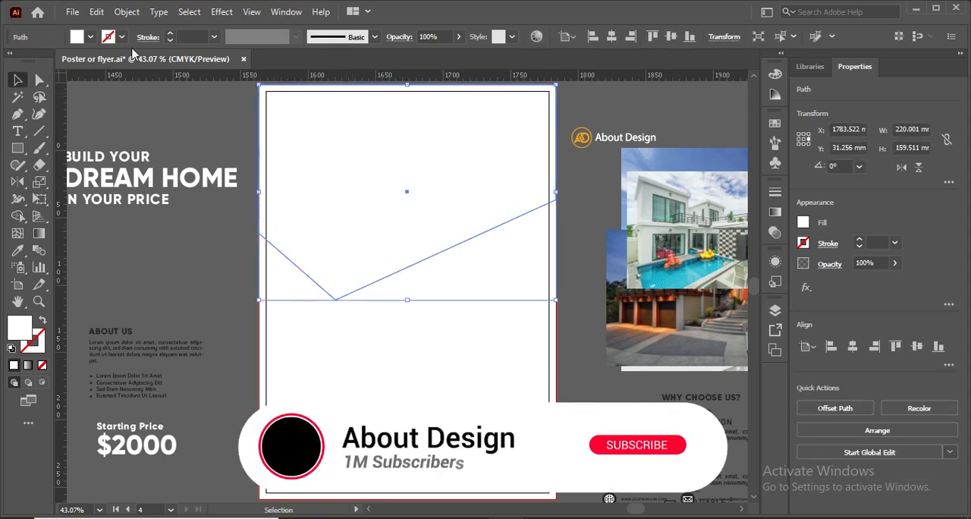
{"action": "left_click", "coordinate": [94, 13]}
{"action": "left_click", "coordinate": [124, 82]}
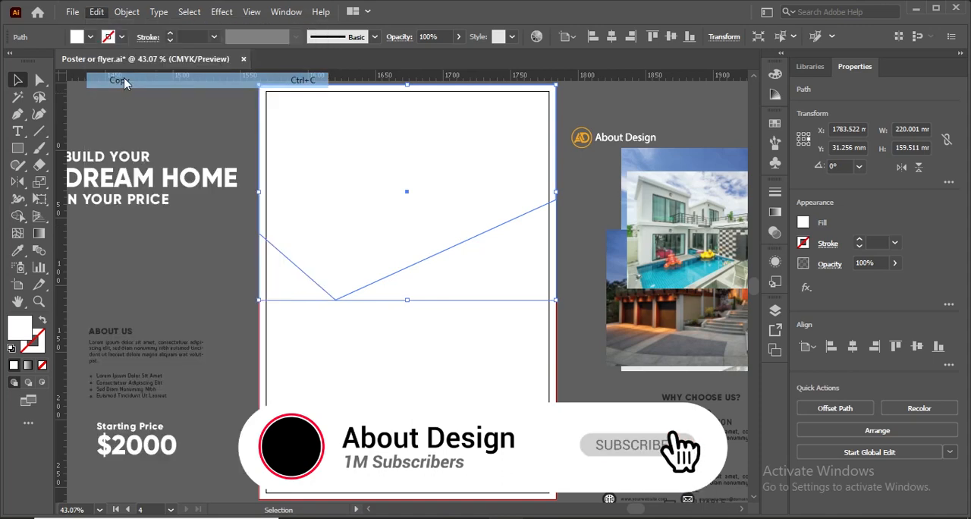
{"action": "left_click", "coordinate": [97, 12]}
{"action": "left_click", "coordinate": [182, 111]}
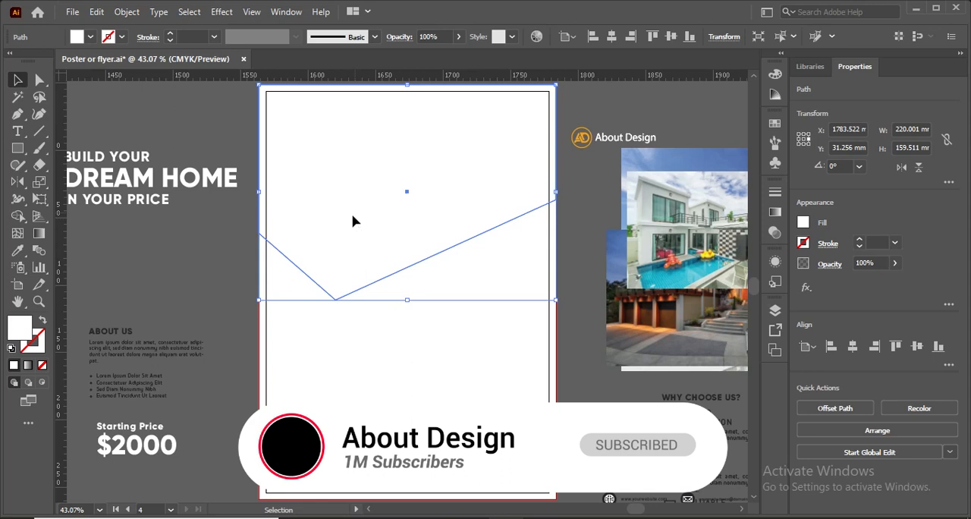
{"action": "left_click_drag", "start_coordinate": [352, 221], "coordinate": [352, 234]}
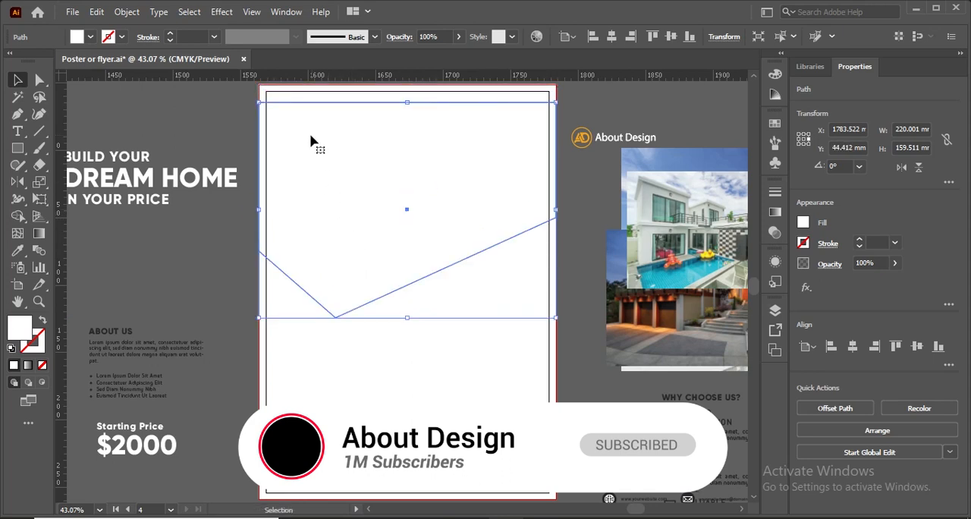
Fill both angled shapes with the dark colour sampled from the WHY CHOOSE US? text.
{"action": "left_click", "coordinate": [277, 101], "text": "shift"}
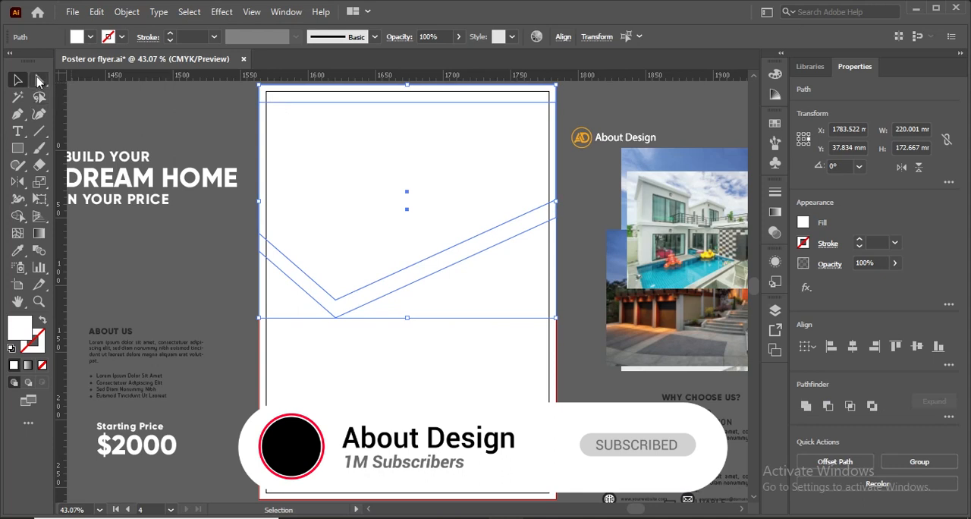
{"action": "key", "text": "i"}
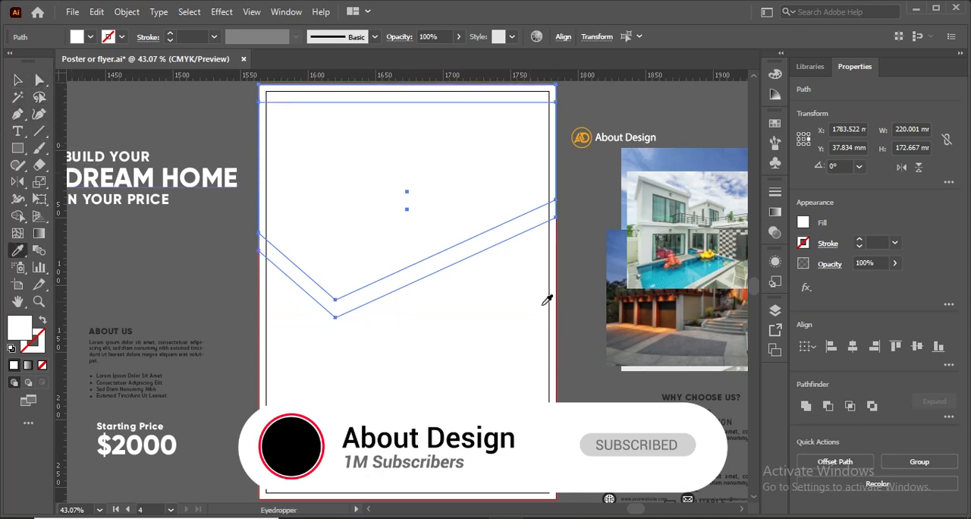
{"action": "left_click", "coordinate": [687, 422]}
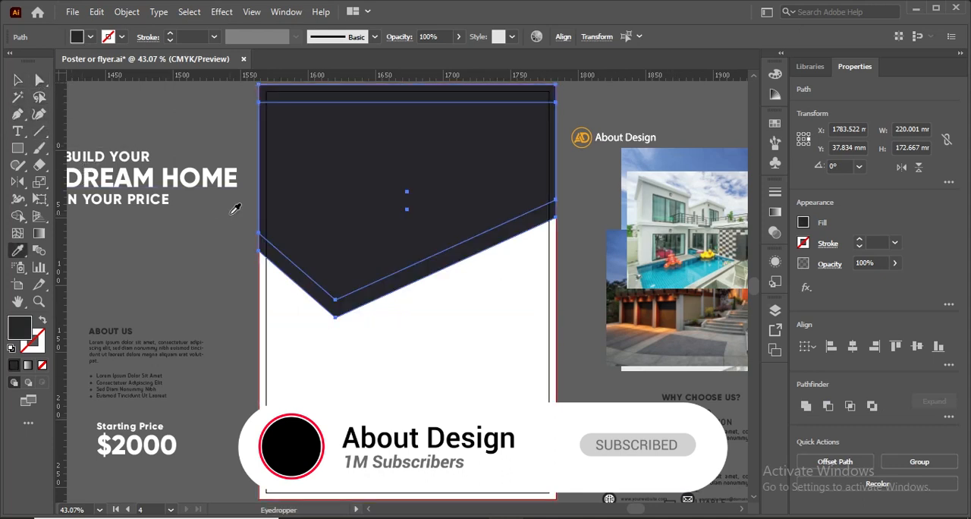
Divide the two overlapping dark shapes with Pathfinder and ungroup the resulting pieces.
{"action": "left_click", "coordinate": [17, 80]}
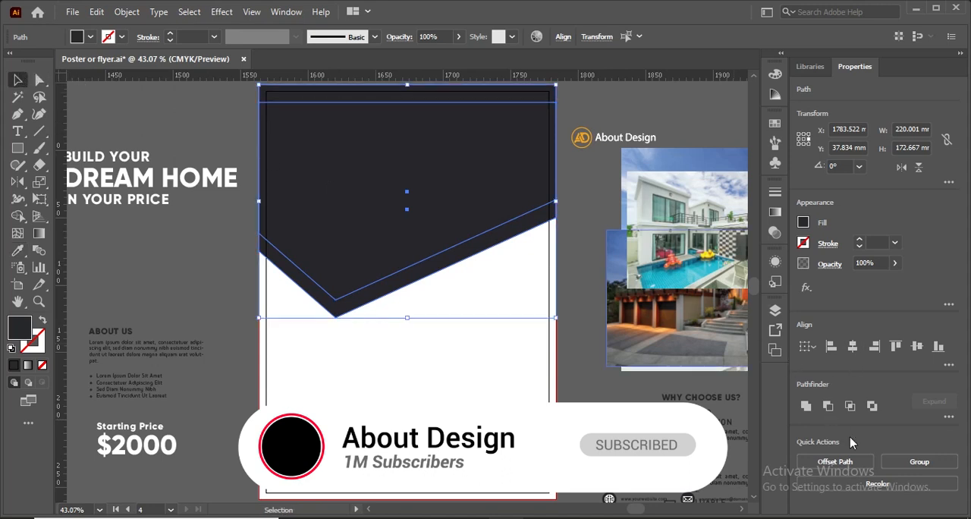
{"action": "left_click", "coordinate": [948, 418]}
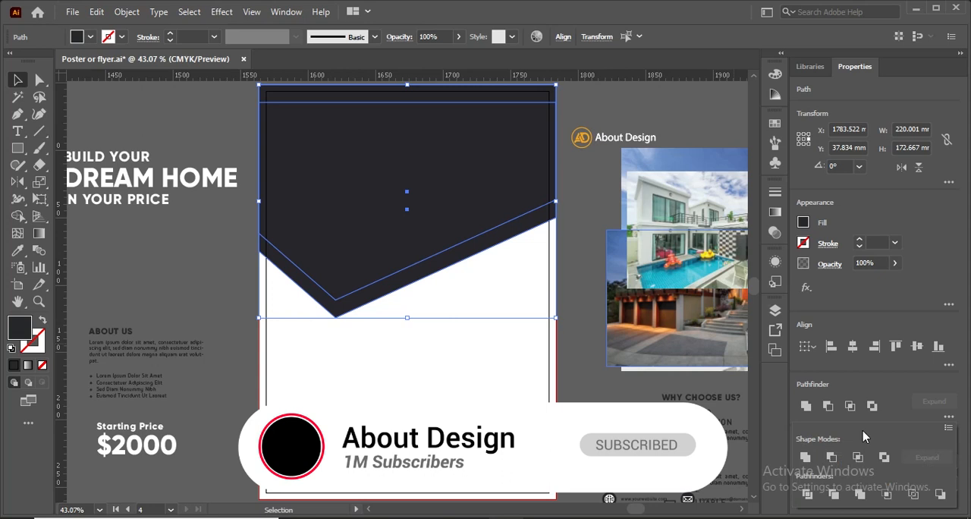
{"action": "left_click", "coordinate": [805, 497]}
{"action": "left_click", "coordinate": [179, 251]}
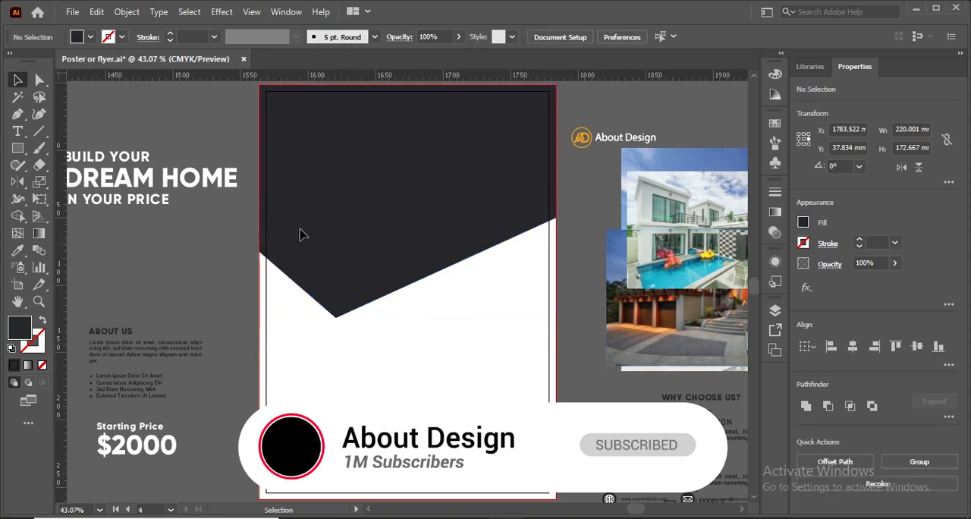
{"action": "right_click", "coordinate": [303, 235]}
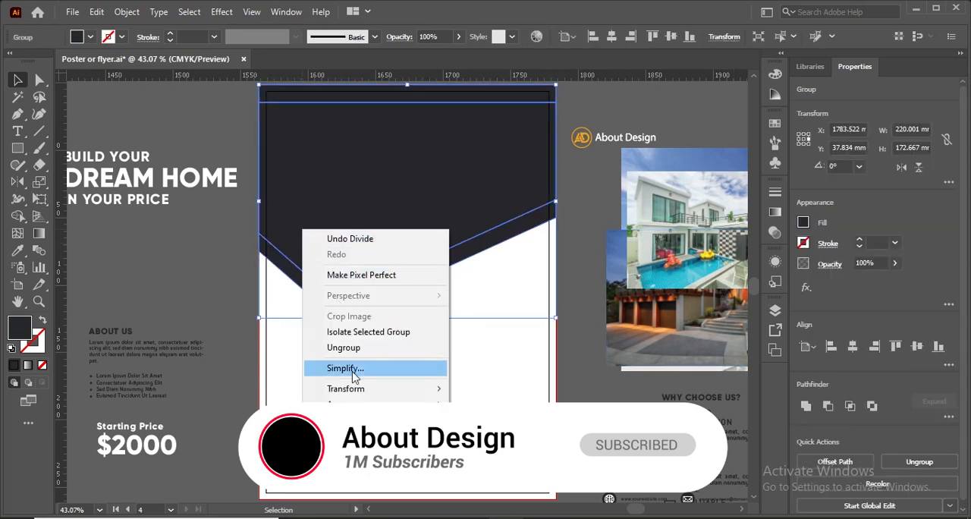
{"action": "left_click", "coordinate": [345, 347]}
{"action": "left_click", "coordinate": [180, 254]}
Unite the thin top strip with the large upper piece, leaving the lower angled band separate.
{"action": "left_click", "coordinate": [296, 124]}
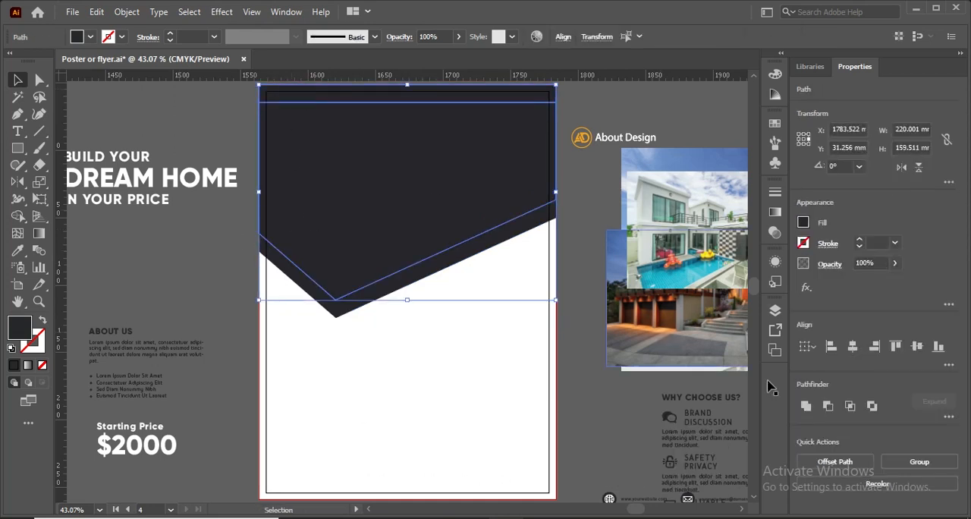
{"action": "left_click", "coordinate": [806, 406]}
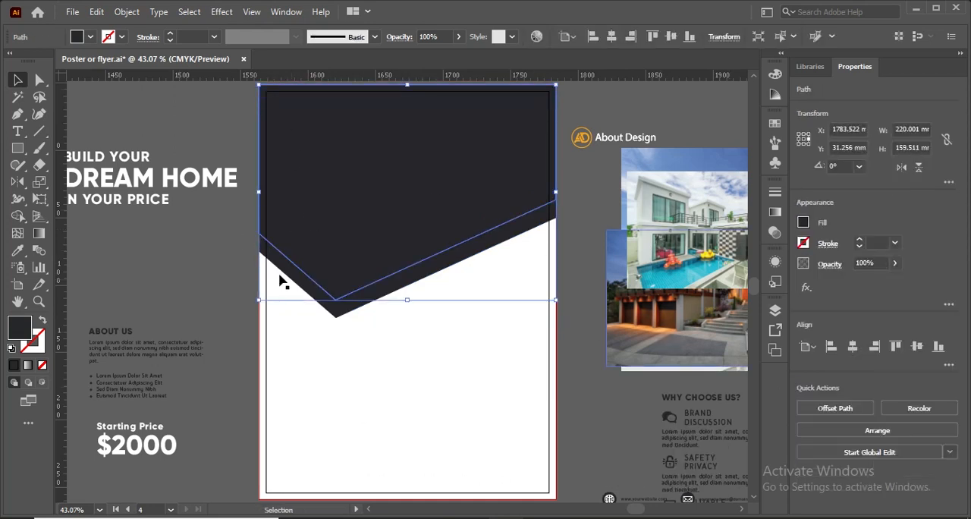
{"action": "left_click", "coordinate": [201, 262]}
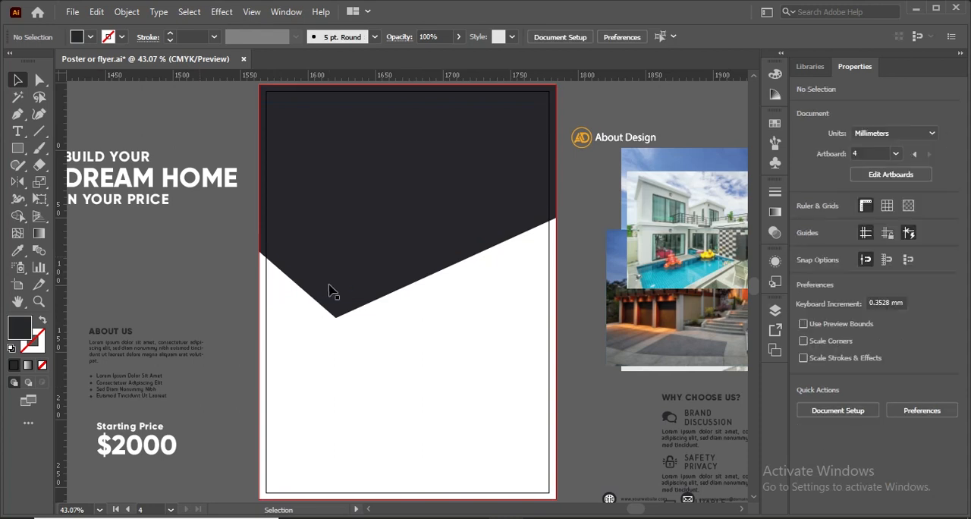
Place the dusk house photo behind the dark shape and enlarge it to about 274 × 171 mm to cover the area.
{"action": "left_click", "coordinate": [343, 206]}
{"action": "left_click_drag", "start_coordinate": [649, 305], "coordinate": [402, 202]}
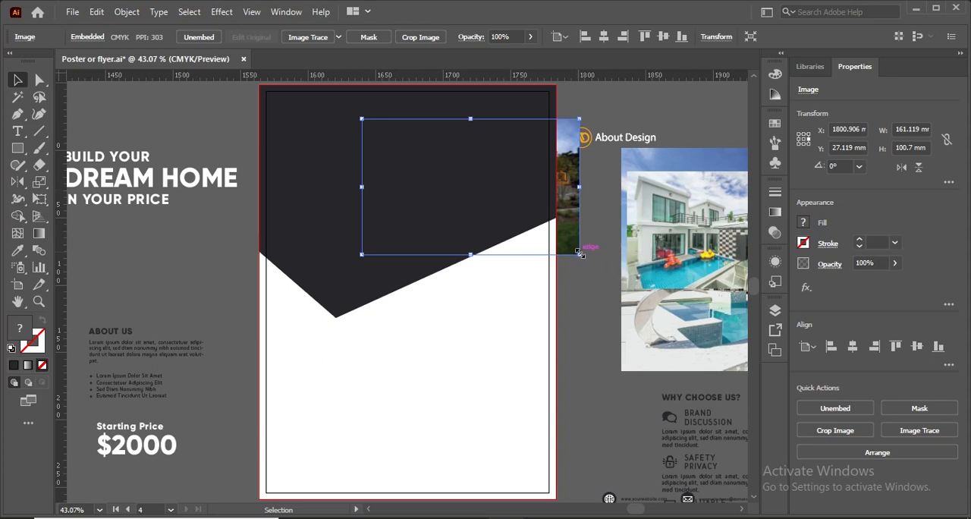
{"action": "left_click_drag", "start_coordinate": [581, 251], "coordinate": [656, 319]}
{"action": "left_click_drag", "start_coordinate": [572, 170], "coordinate": [542, 182]}
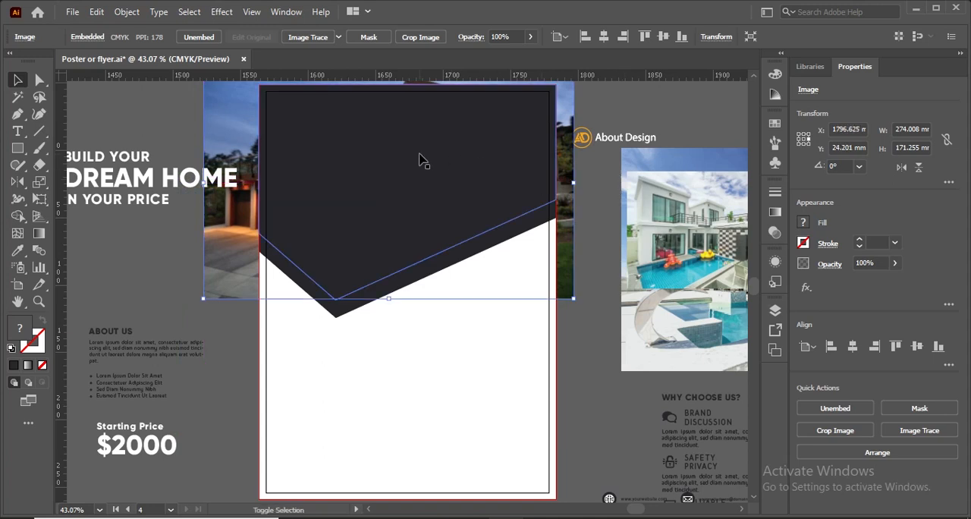
Make a clipping mask from the large upper piece and the dusk house photo.
{"action": "left_click", "coordinate": [420, 157], "text": "shift"}
{"action": "right_click", "coordinate": [420, 157]}
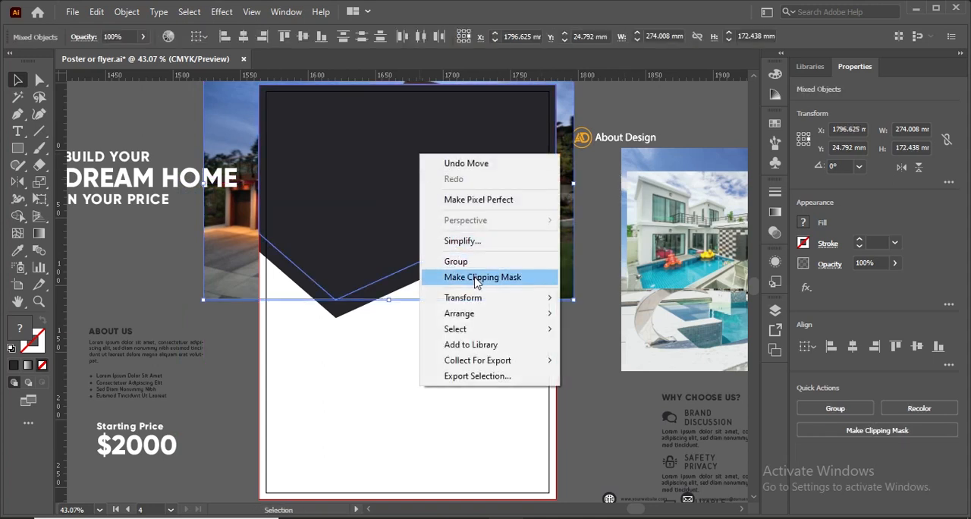
{"action": "left_click", "coordinate": [477, 277]}
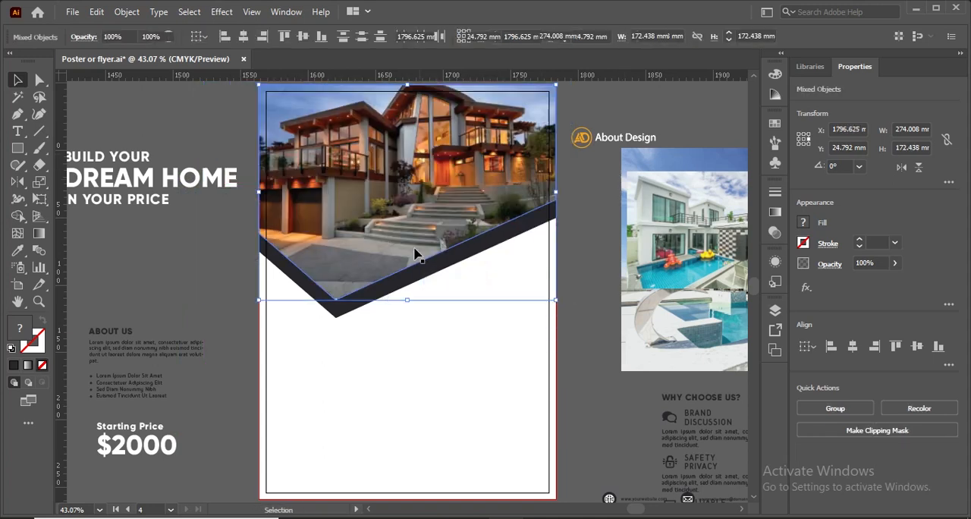
{"action": "left_click", "coordinate": [227, 271]}
Shift the dusk house photo to the right inside its clipping mask.
{"action": "double_click", "coordinate": [357, 204]}
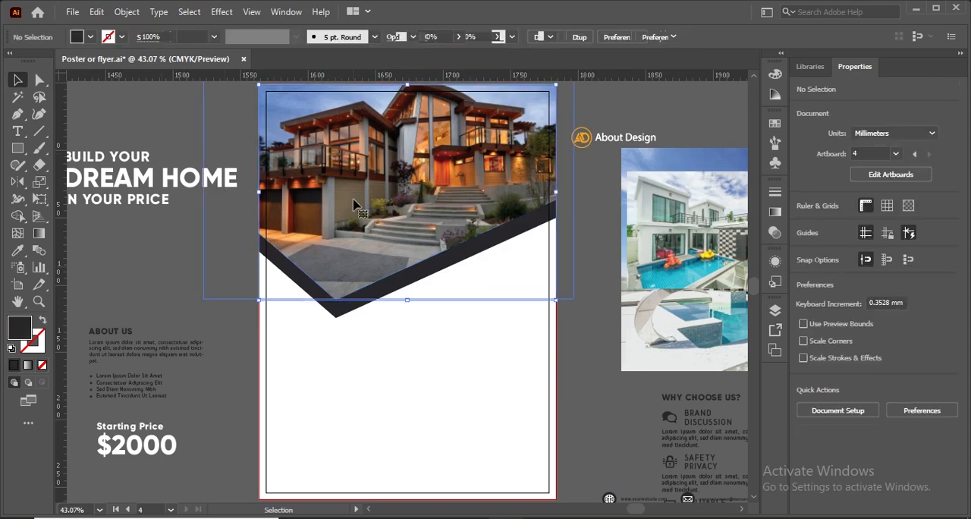
{"action": "left_click_drag", "start_coordinate": [356, 198], "coordinate": [399, 199]}
{"action": "double_click", "coordinate": [226, 232]}
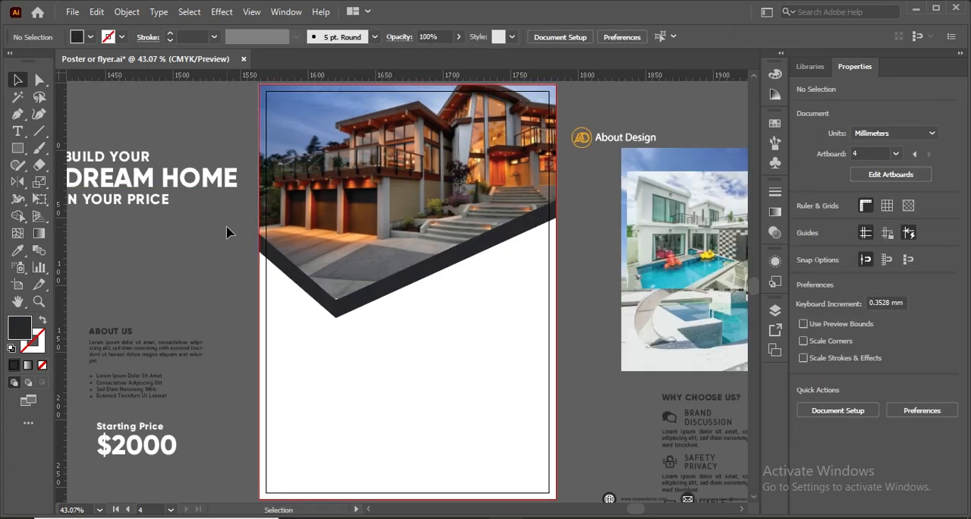
{"action": "double_click", "coordinate": [298, 307]}
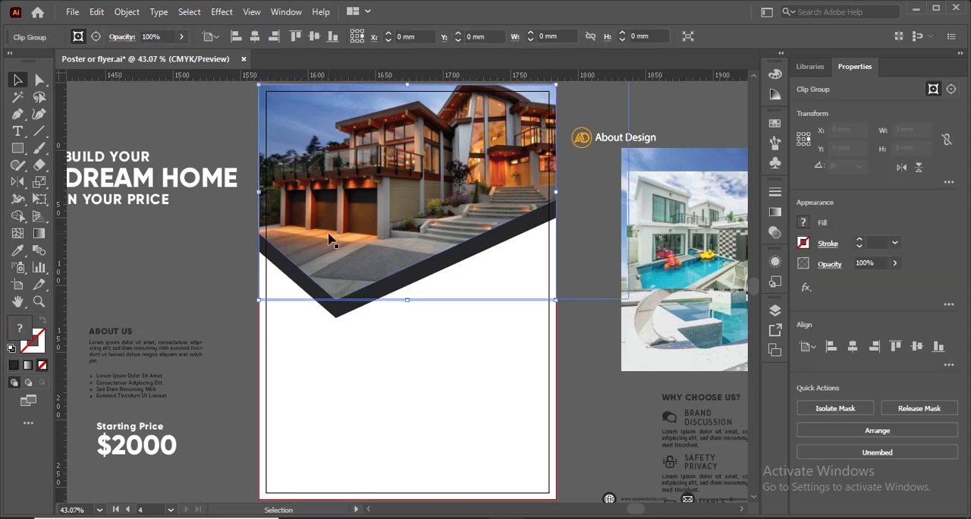
{"action": "left_click", "coordinate": [203, 336]}
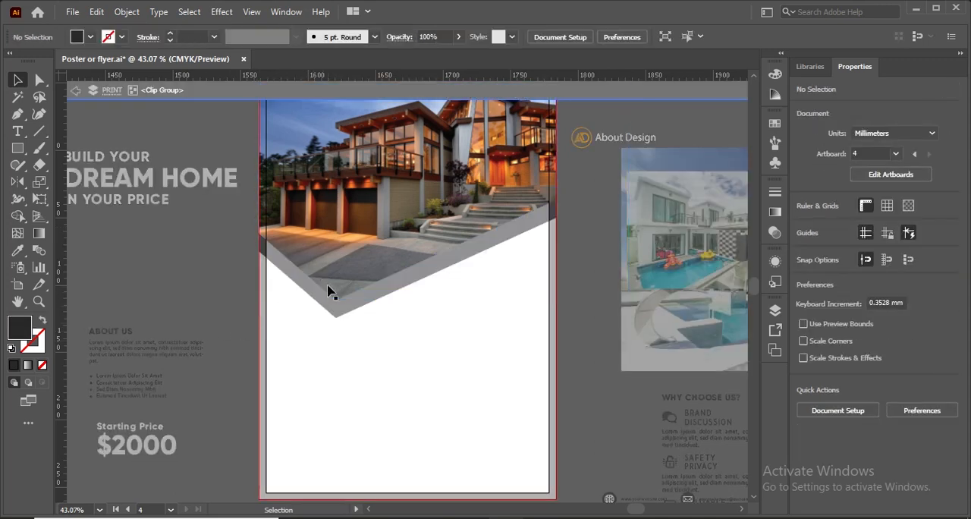
{"action": "double_click", "coordinate": [206, 242]}
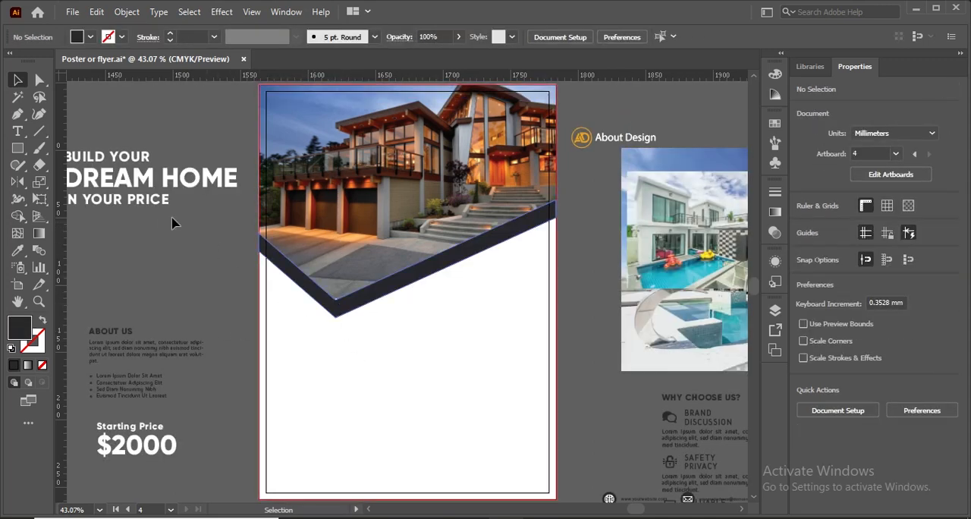
Round the lower tip of the dusk photo's clipping path with a corner radius of about 2.24 mm.
{"action": "left_click", "coordinate": [41, 85]}
{"action": "left_click", "coordinate": [390, 424]}
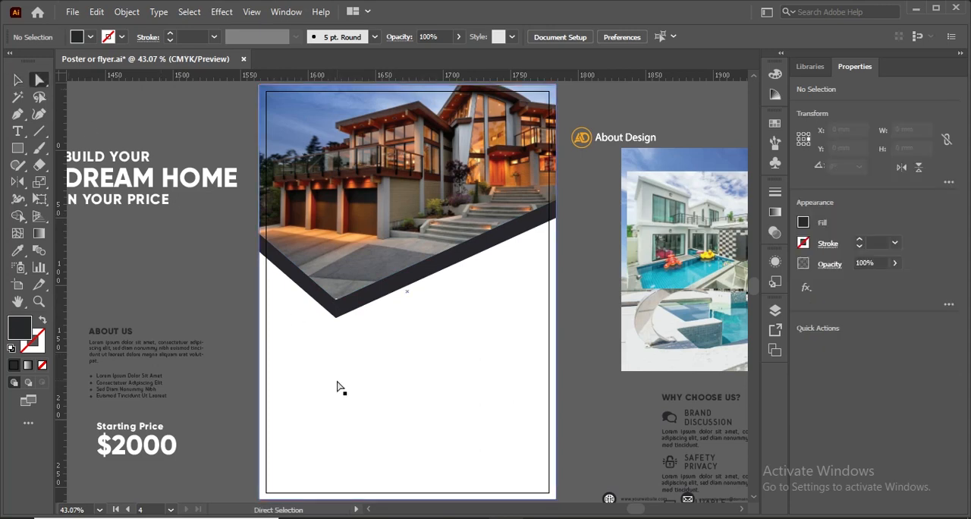
{"action": "left_click_drag", "start_coordinate": [338, 383], "coordinate": [338, 333]}
{"action": "key", "text": "ctrl+z"}
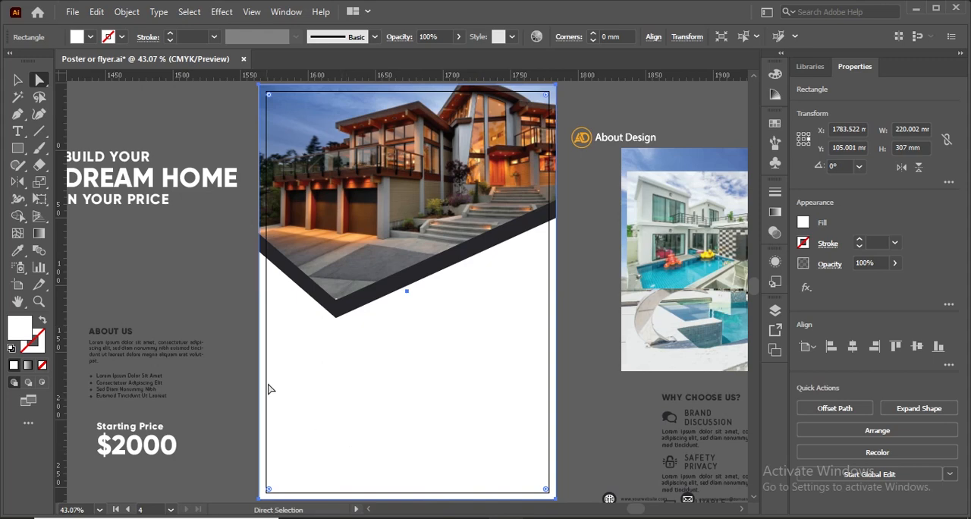
{"action": "left_click", "coordinate": [336, 302]}
{"action": "scroll", "coordinate": [338, 303], "scroll_direction": "up", "scroll_amount": 6}
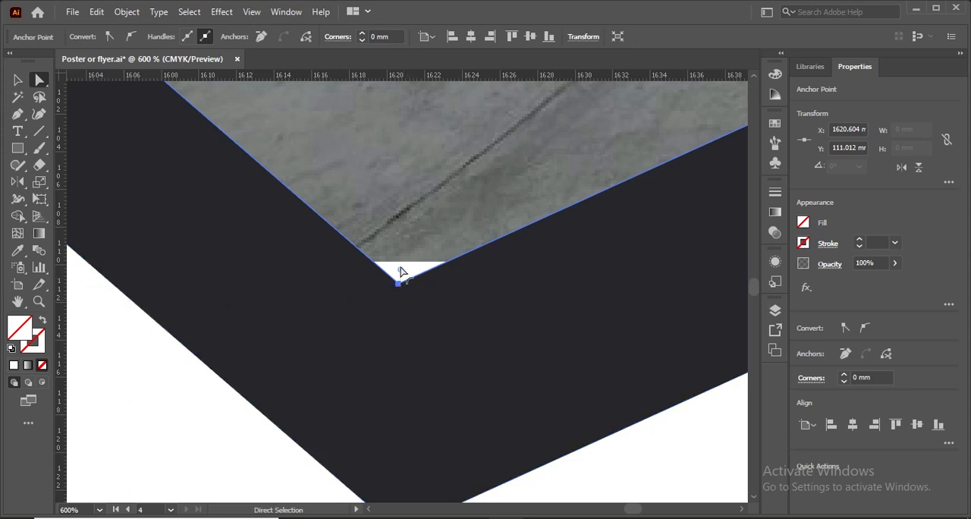
{"action": "left_click_drag", "start_coordinate": [400, 271], "coordinate": [409, 236]}
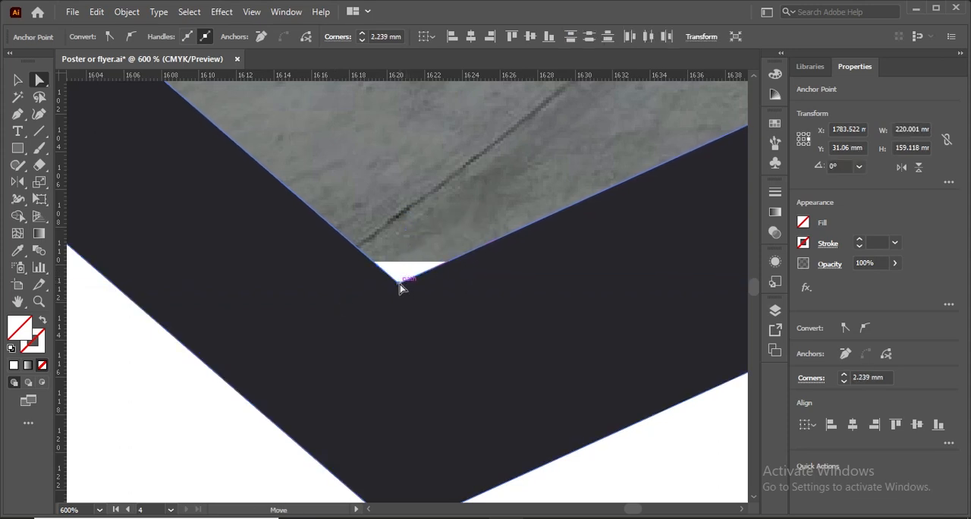
Round the lower tips of the photo's clipping path and the dark angled band together into a wide curve.
{"action": "left_click", "coordinate": [399, 284]}
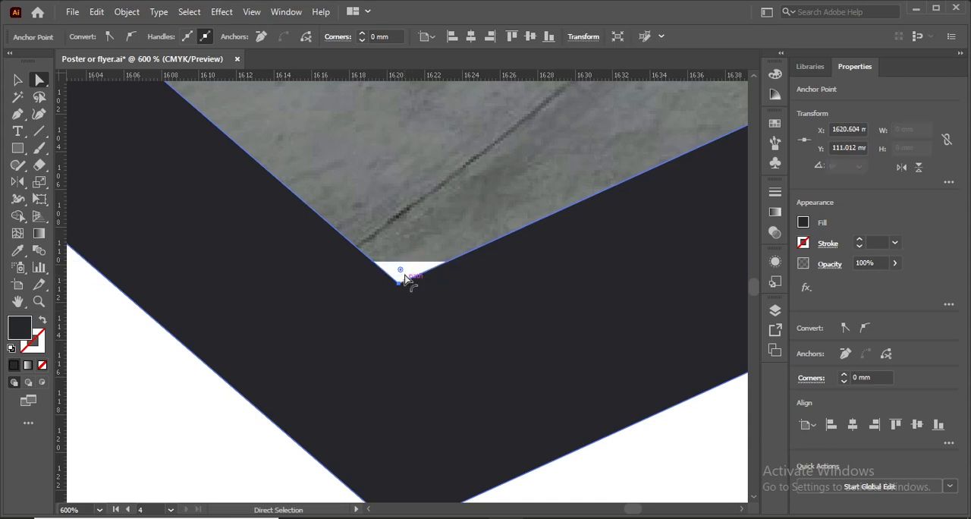
{"action": "left_click", "coordinate": [405, 281]}
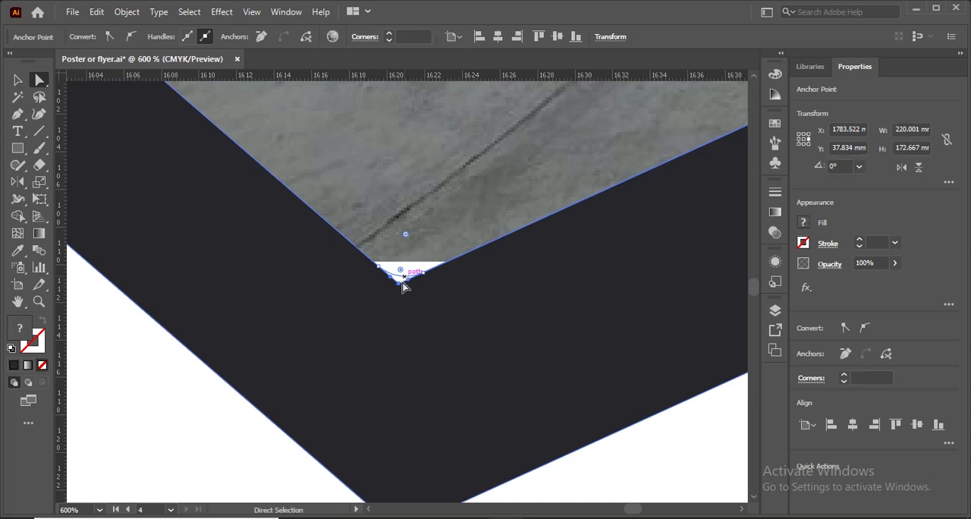
{"action": "scroll", "coordinate": [399, 320], "scroll_direction": "down", "scroll_amount": 3}
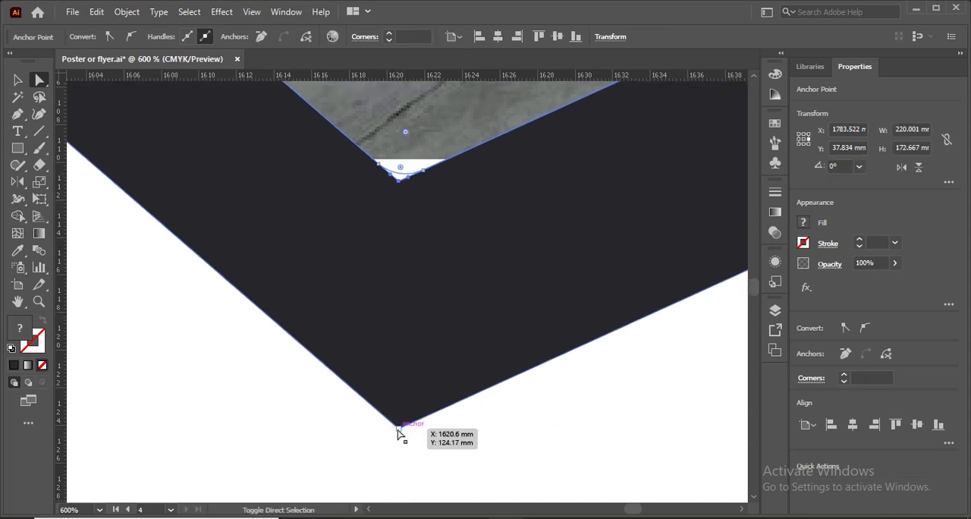
{"action": "key", "text": "ctrl+minus"}
{"action": "key", "text": "ctrl+minus"}
{"action": "key", "text": "ctrl+minus"}
{"action": "key", "text": "ctrl+minus"}
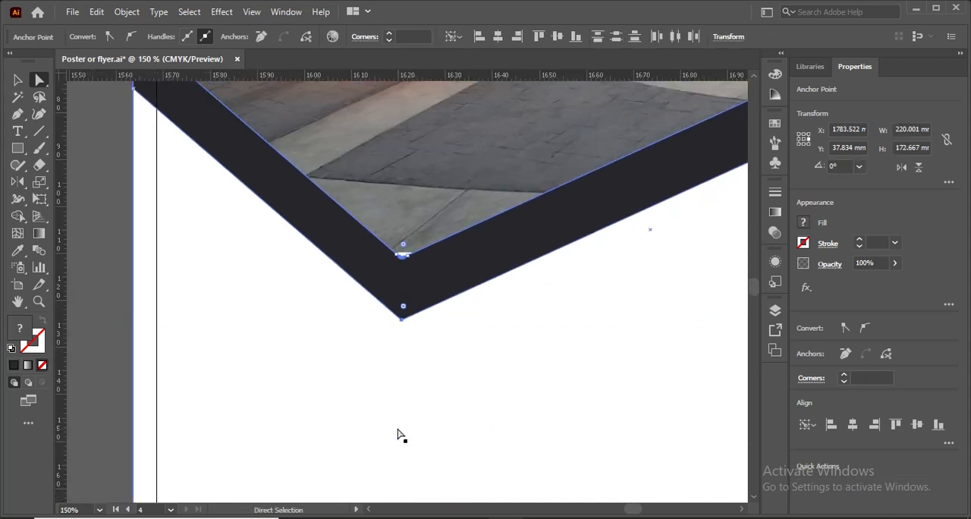
{"action": "left_click_drag", "start_coordinate": [404, 248], "coordinate": [552, 52]}
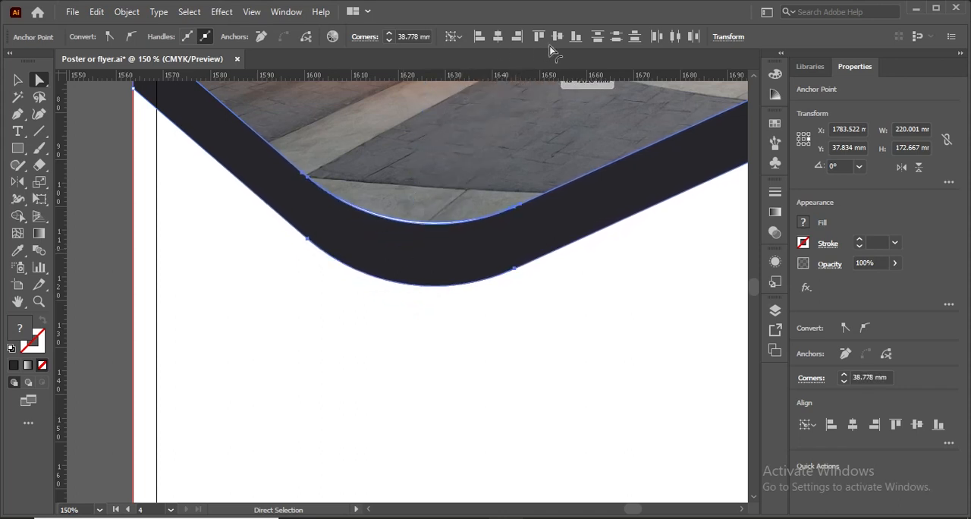
{"action": "left_click", "coordinate": [122, 233]}
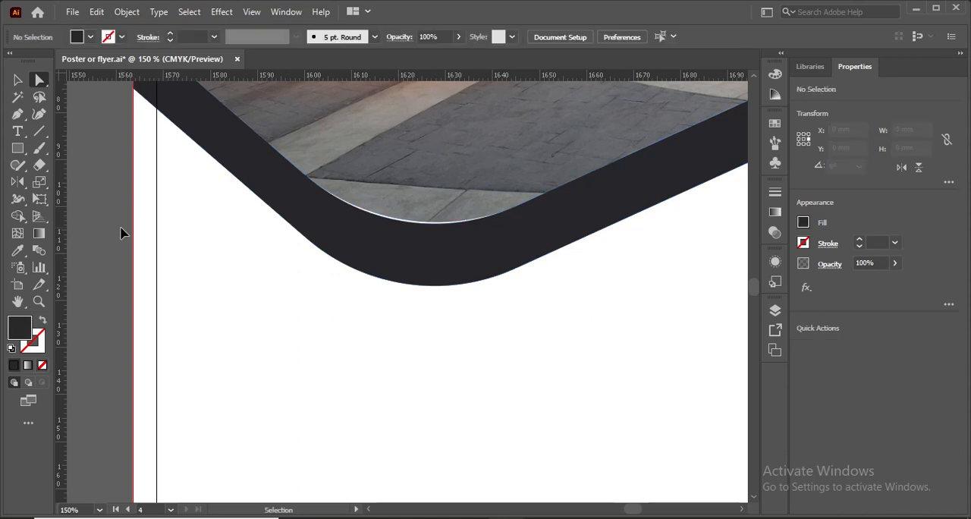
{"action": "key", "text": "ctrl+0"}
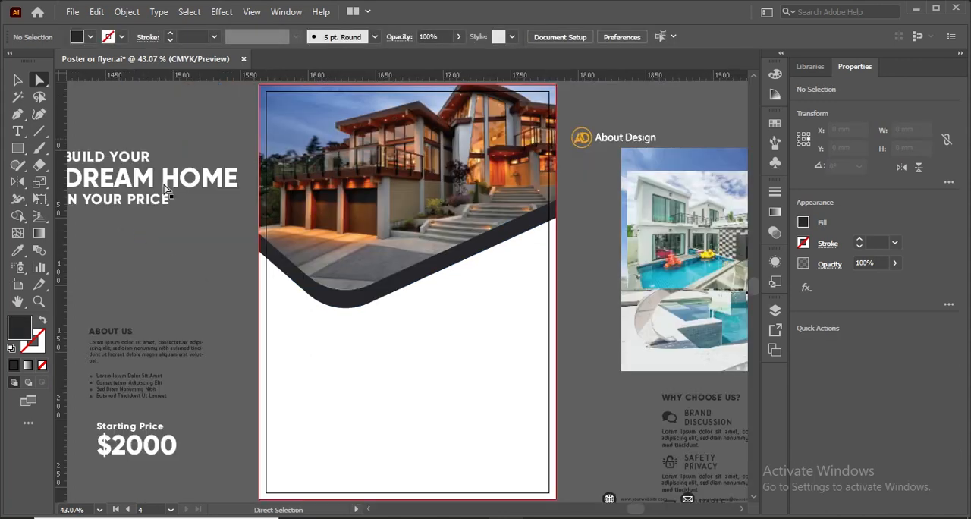
Draw a dark circle about 100.7 mm in diameter centred over the rounded lower tip of the band.
{"action": "left_click_drag", "start_coordinate": [18, 150], "coordinate": [69, 182]}
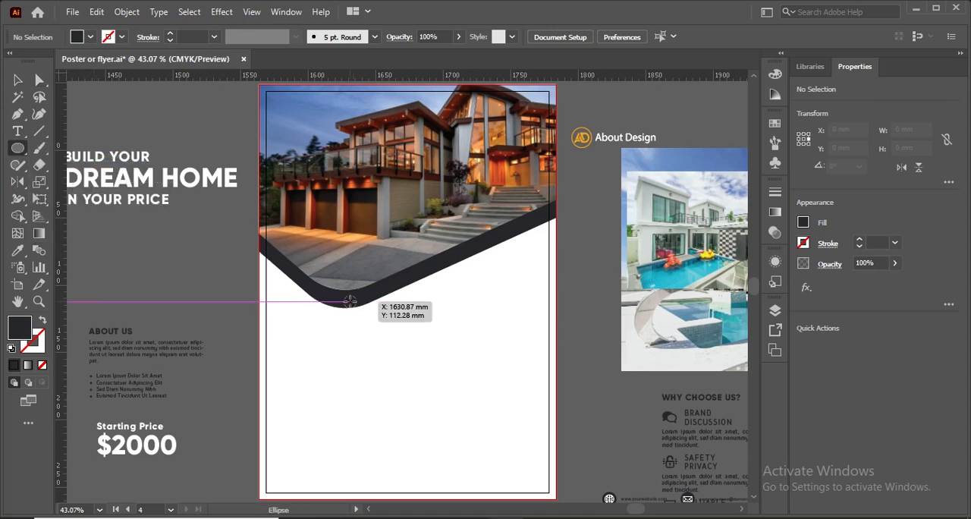
{"action": "left_click_drag", "start_coordinate": [349, 301], "coordinate": [350, 224]}
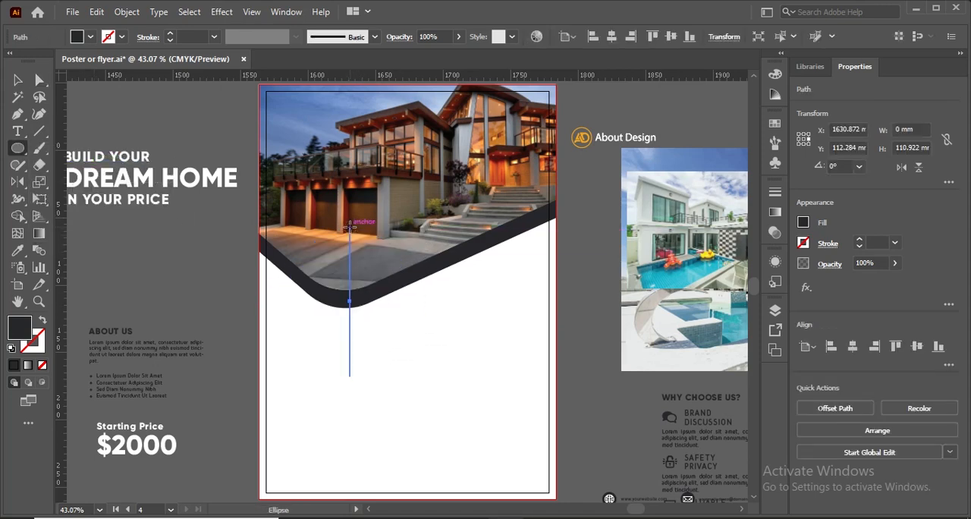
{"action": "key", "text": "ctrl+z"}
{"action": "left_click_drag", "start_coordinate": [349, 297], "coordinate": [350, 228]}
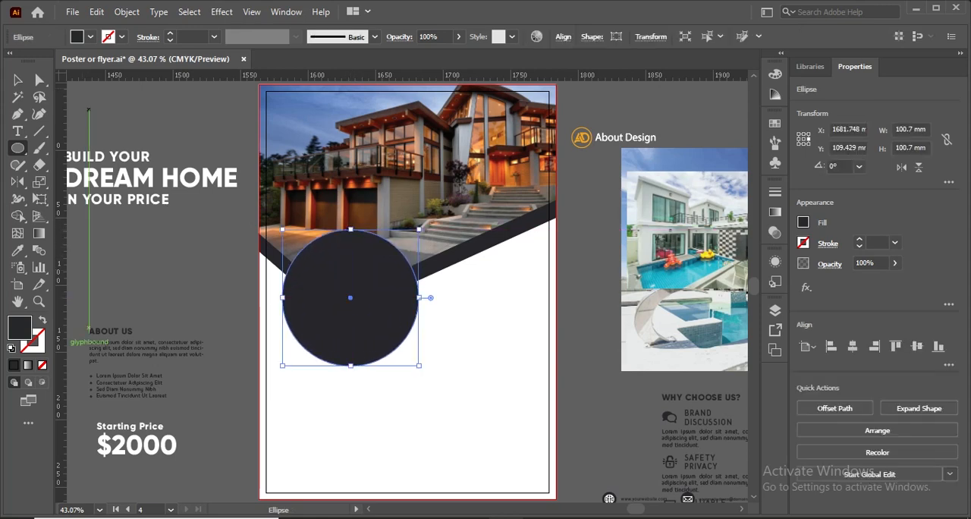
{"action": "key", "text": "v"}
{"action": "left_click", "coordinate": [476, 304]}
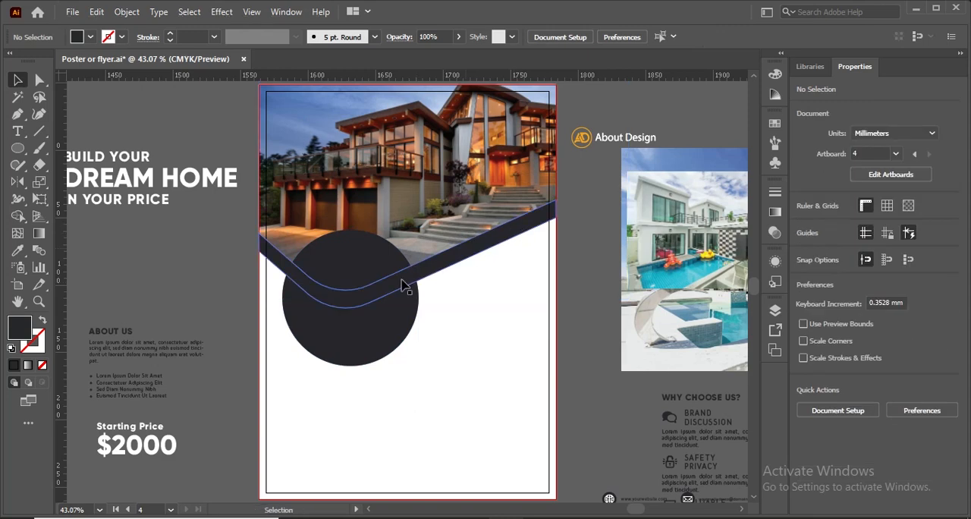
Duplicate the dark circle up and to the right so the copy overlaps the band's rising arm.
{"action": "left_click", "coordinate": [364, 341]}
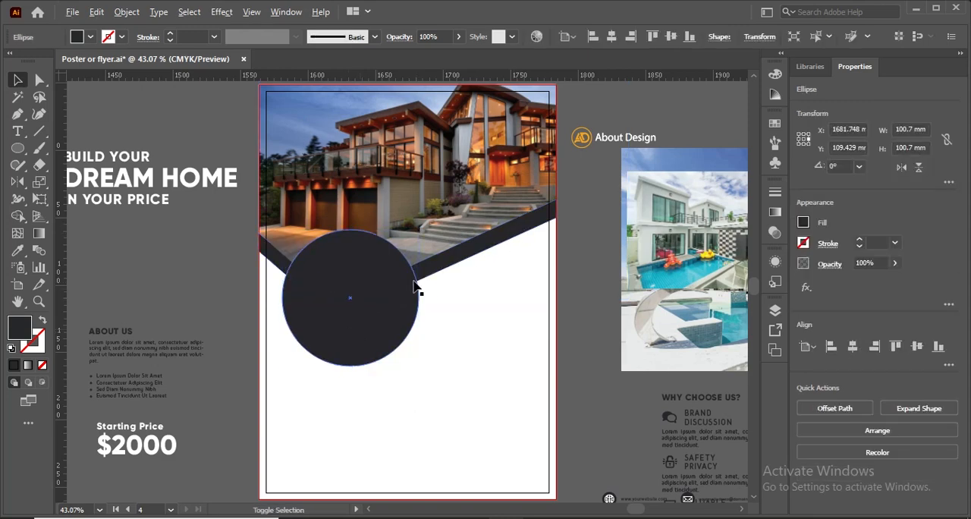
{"action": "left_click", "coordinate": [447, 279]}
{"action": "left_click", "coordinate": [357, 298]}
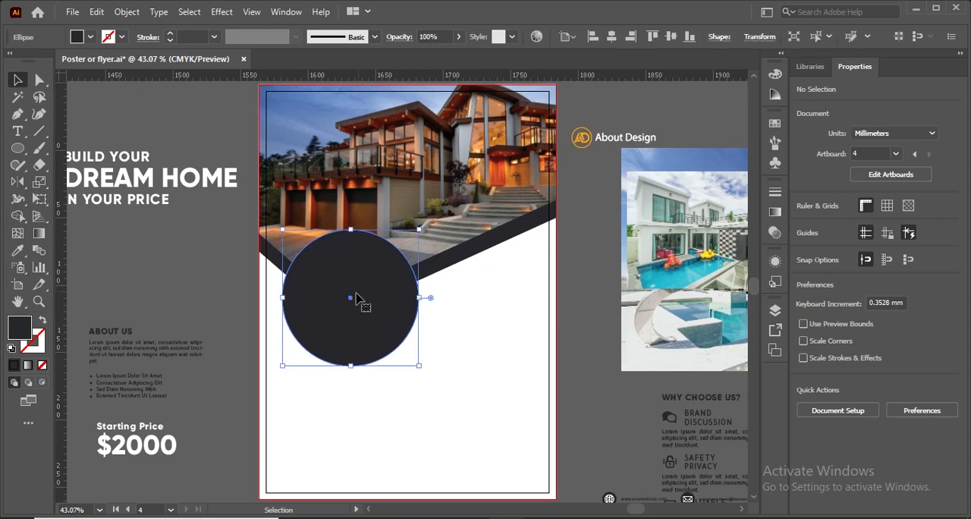
{"action": "left_click_drag", "start_coordinate": [385, 311], "coordinate": [475, 238]}
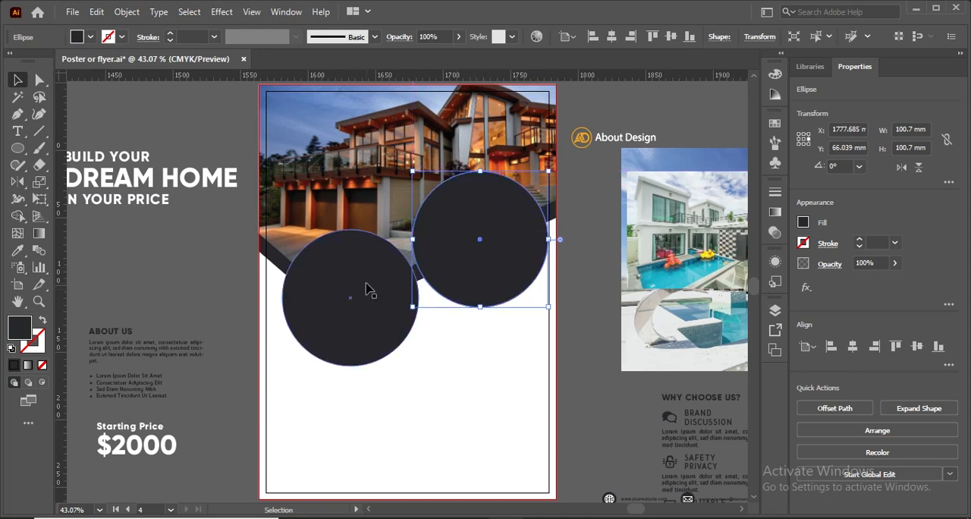
Centre the white pool house photo on the upper-right circle both ways and clip it to that circle.
{"action": "left_click", "coordinate": [683, 277], "text": "shift"}
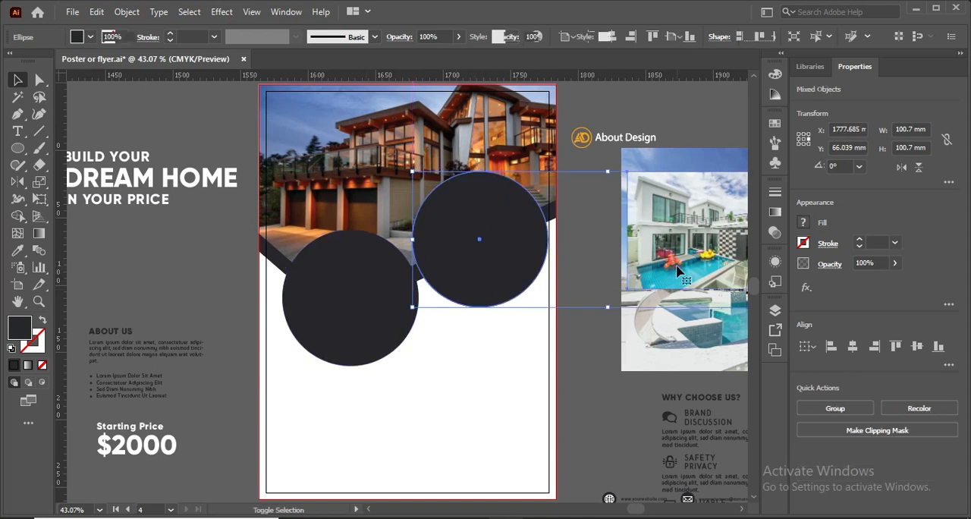
{"action": "left_click", "coordinate": [529, 267]}
{"action": "left_click", "coordinate": [852, 349]}
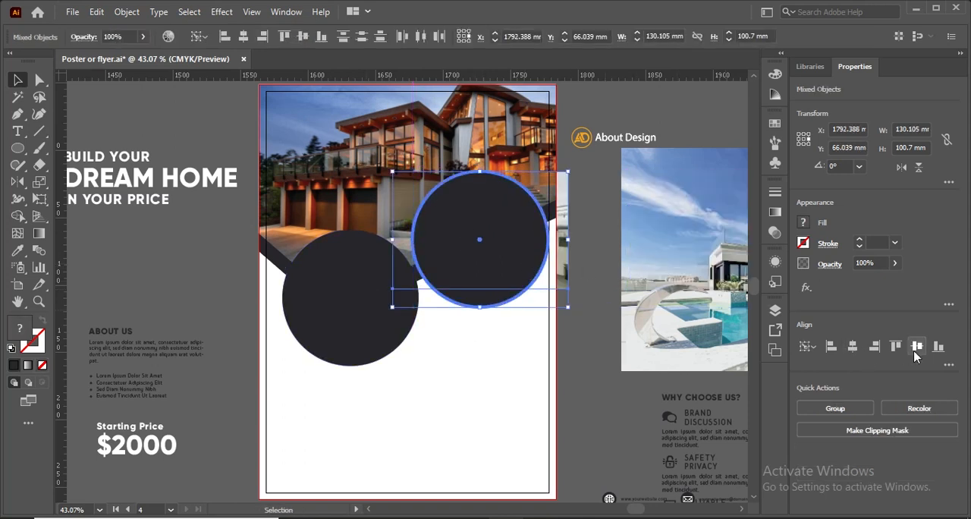
{"action": "left_click", "coordinate": [916, 347]}
{"action": "right_click", "coordinate": [464, 287]}
{"action": "left_click", "coordinate": [521, 404]}
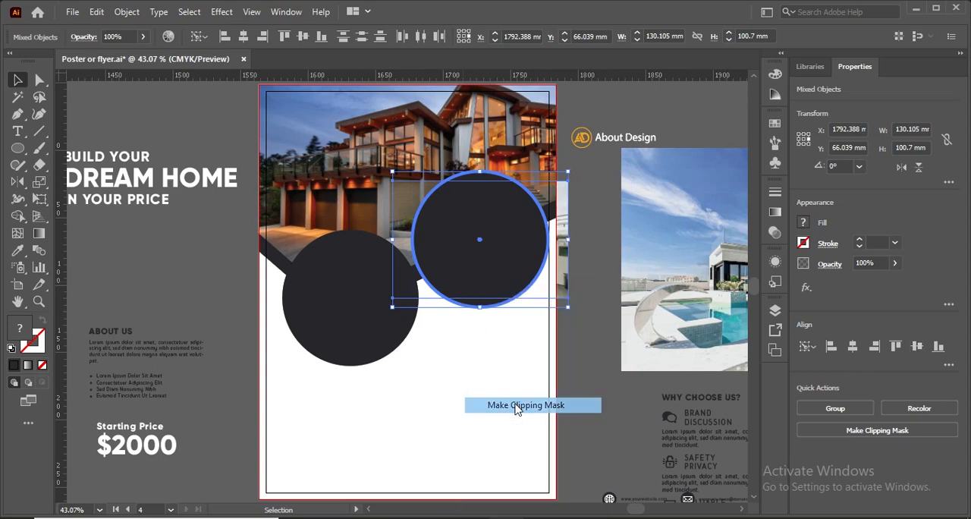
Enlarge the pool house photo inside its clipping mask until it fills the upper-right circle.
{"action": "double_click", "coordinate": [459, 379]}
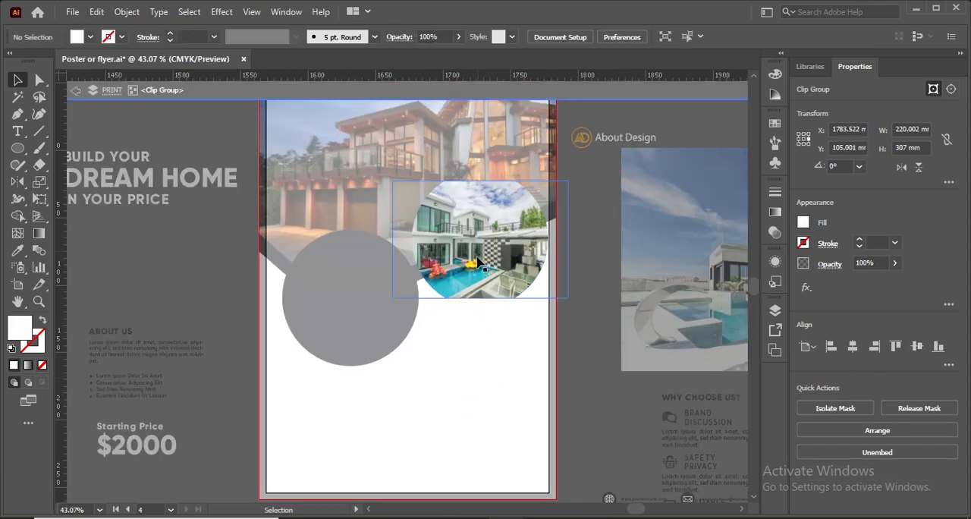
{"action": "left_click", "coordinate": [519, 290]}
{"action": "left_click_drag", "start_coordinate": [568, 297], "coordinate": [584, 324]}
{"action": "double_click", "coordinate": [486, 370]}
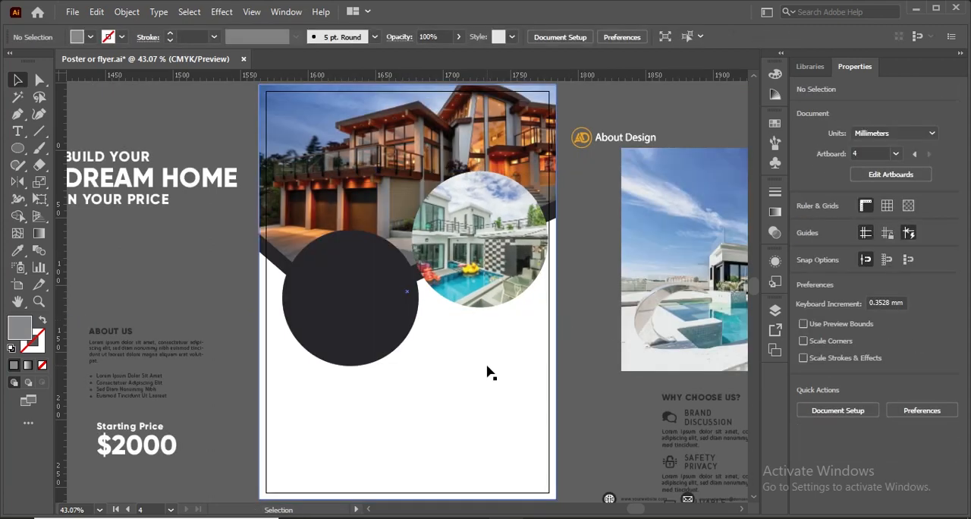
Centre the modern villa photo on the lower-left circle both ways and clip it to that circle.
{"action": "left_click", "coordinate": [370, 325]}
{"action": "left_click", "coordinate": [660, 321], "text": "shift"}
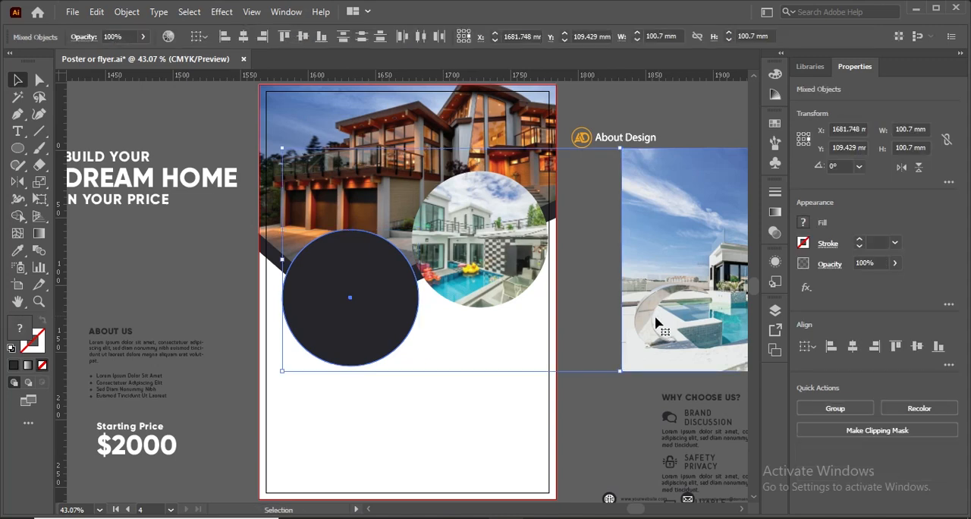
{"action": "left_click", "coordinate": [336, 298]}
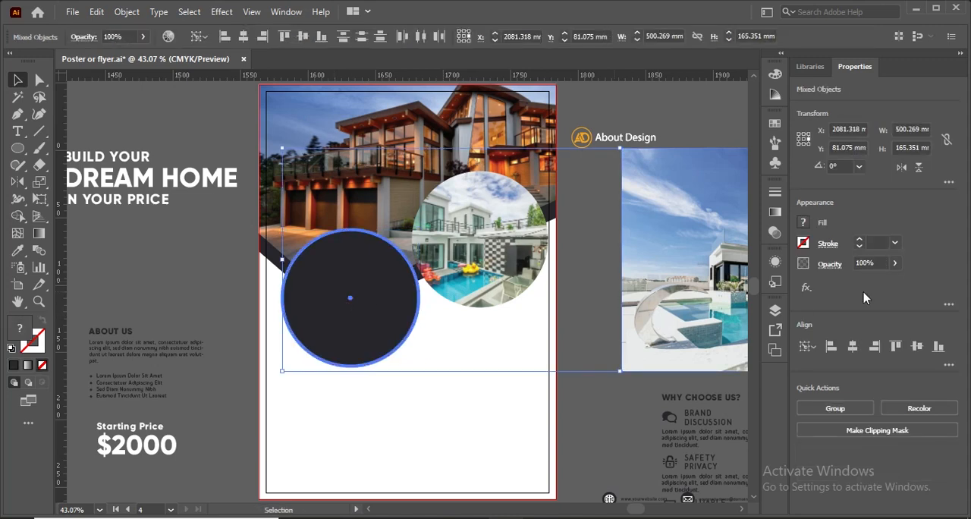
{"action": "left_click", "coordinate": [916, 347]}
{"action": "right_click", "coordinate": [350, 293]}
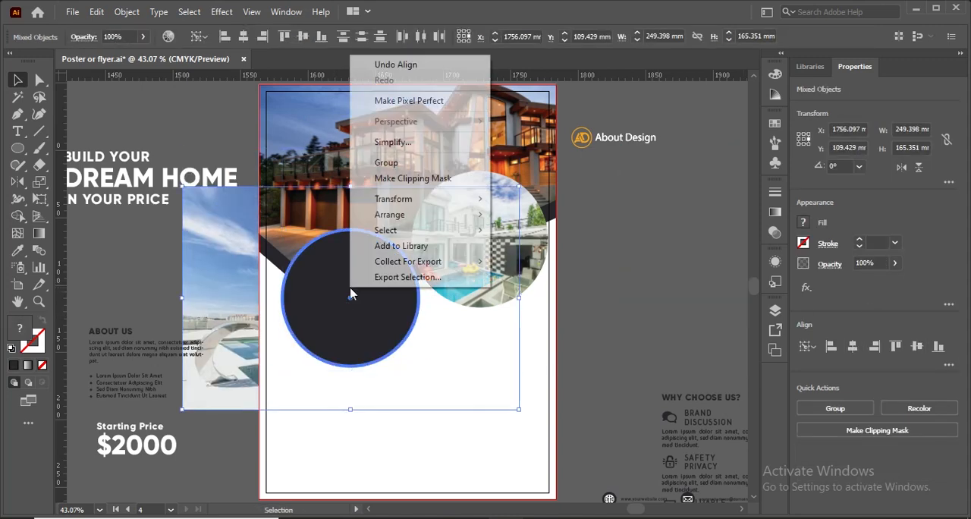
{"action": "left_click", "coordinate": [402, 179]}
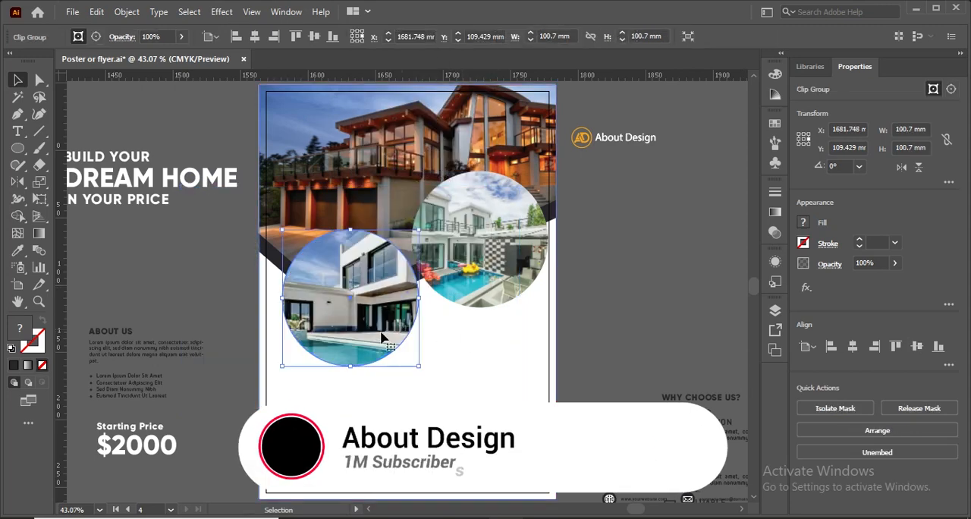
Scale the villa photo down inside its circular mask to about 159 × 105 mm.
{"action": "double_click", "coordinate": [440, 387]}
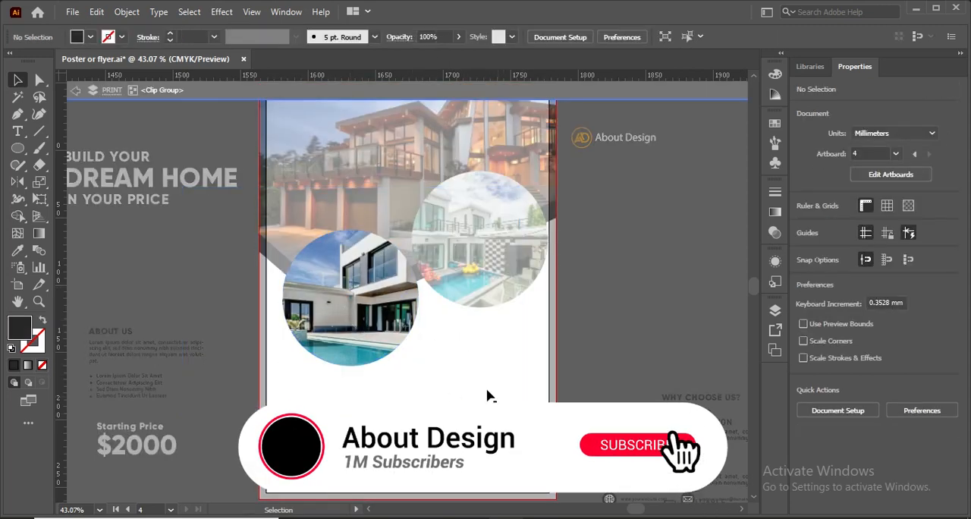
{"action": "left_click", "coordinate": [342, 305]}
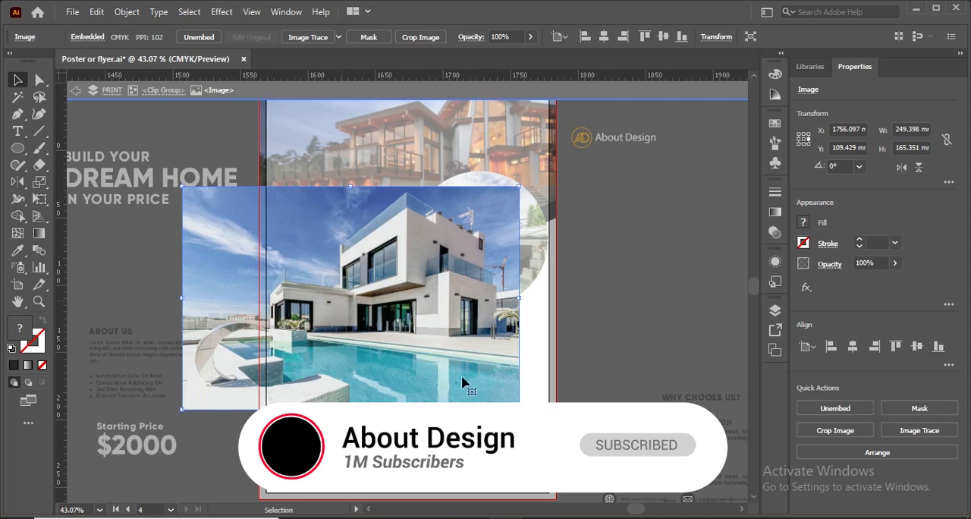
{"action": "left_click_drag", "start_coordinate": [519, 408], "coordinate": [475, 369]}
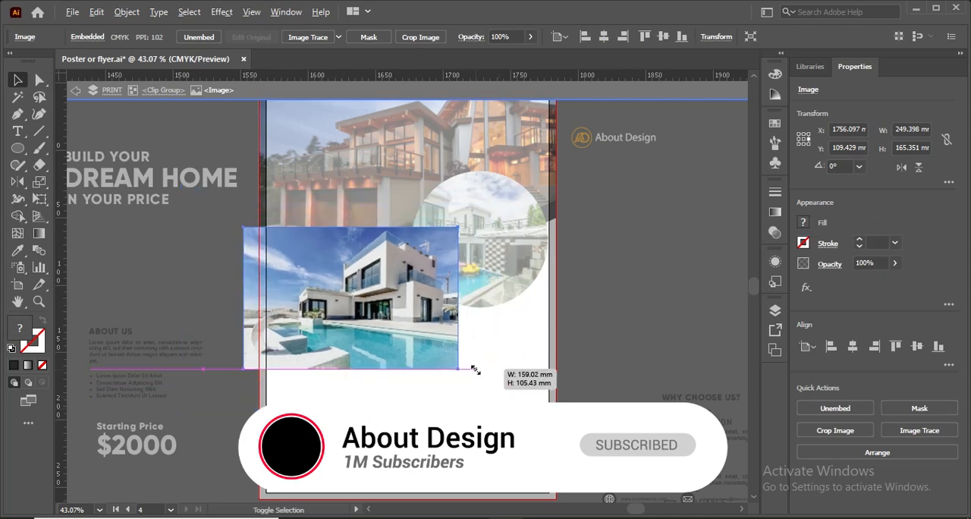
{"action": "double_click", "coordinate": [596, 377]}
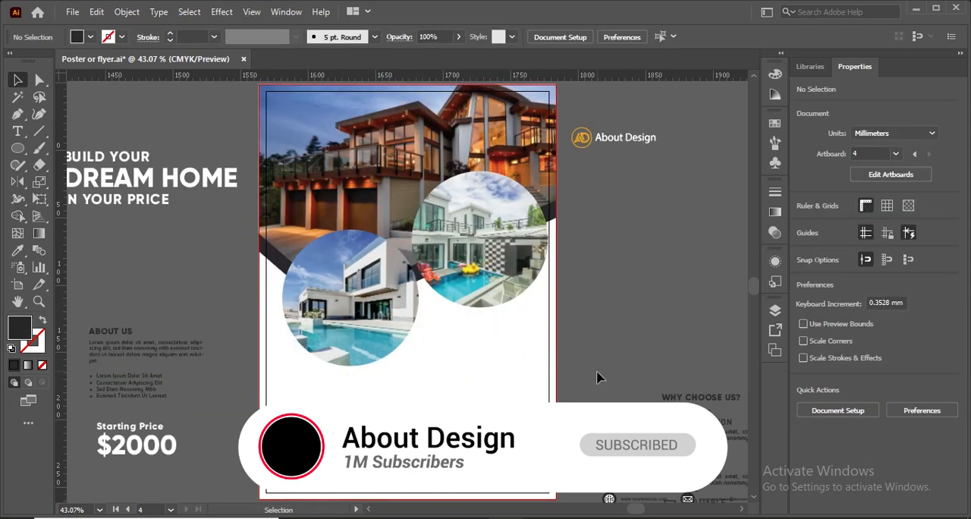
Shift the villa photo to the left inside its circular mask so the house sits centred in the circle.
{"action": "double_click", "coordinate": [339, 290]}
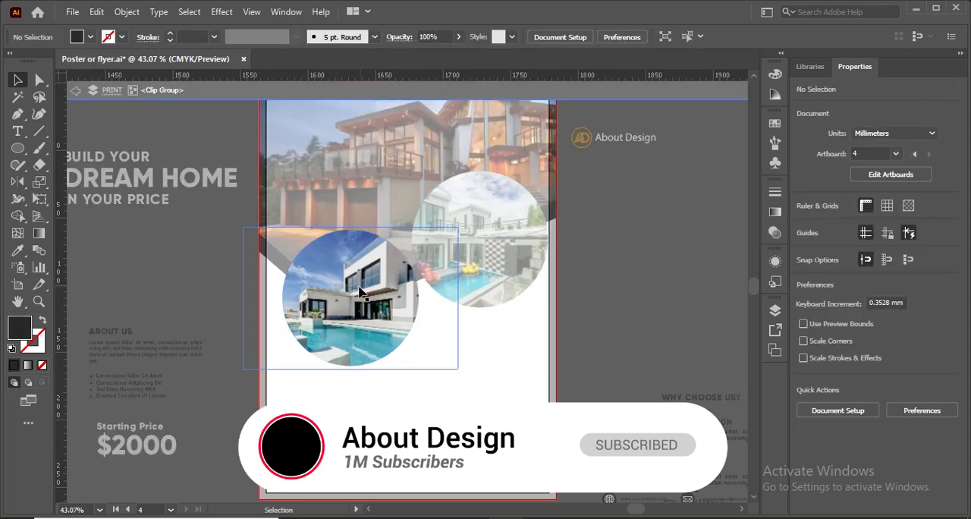
{"action": "left_click_drag", "start_coordinate": [367, 294], "coordinate": [331, 304]}
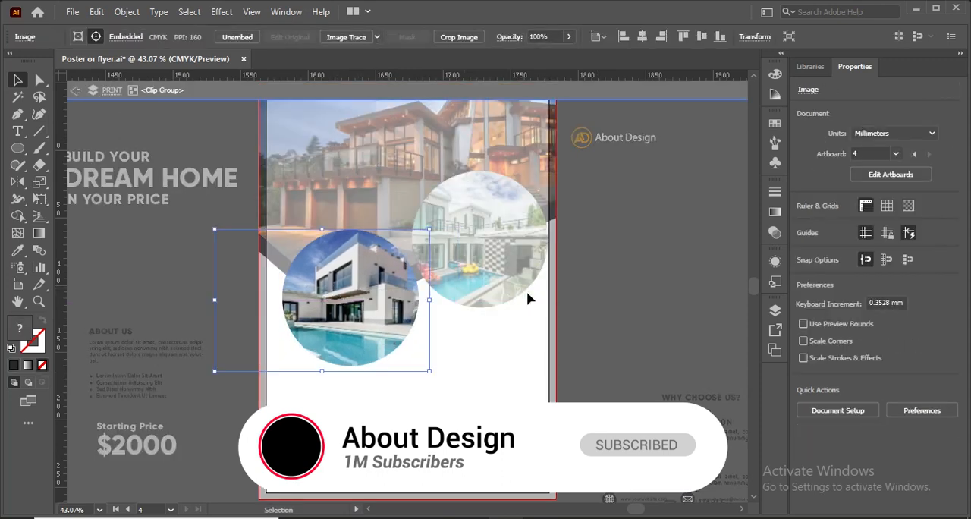
{"action": "double_click", "coordinate": [577, 308]}
Apply a Multiply drop shadow with 75% opacity, 2.469 mm offsets and 1.764 mm blur to both circular house photos.
{"action": "left_click", "coordinate": [499, 275]}
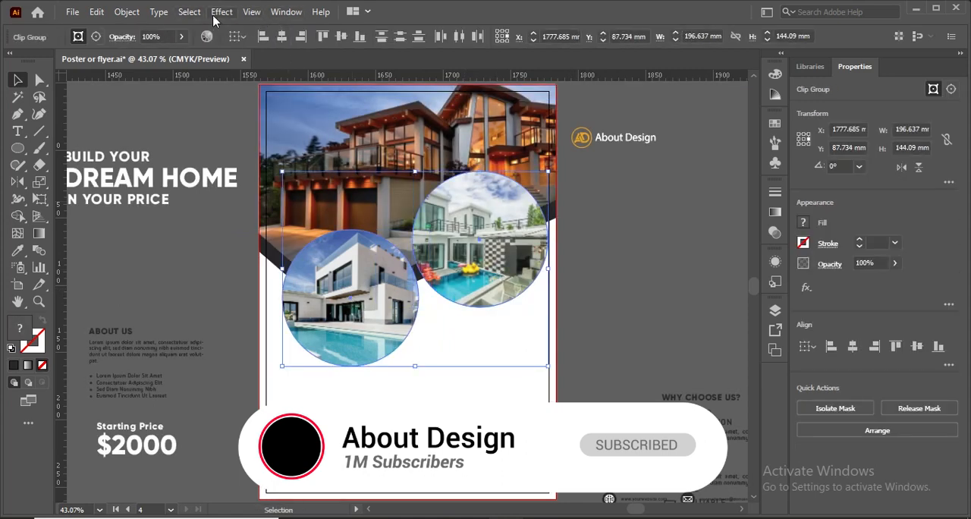
{"action": "left_click", "coordinate": [220, 12]}
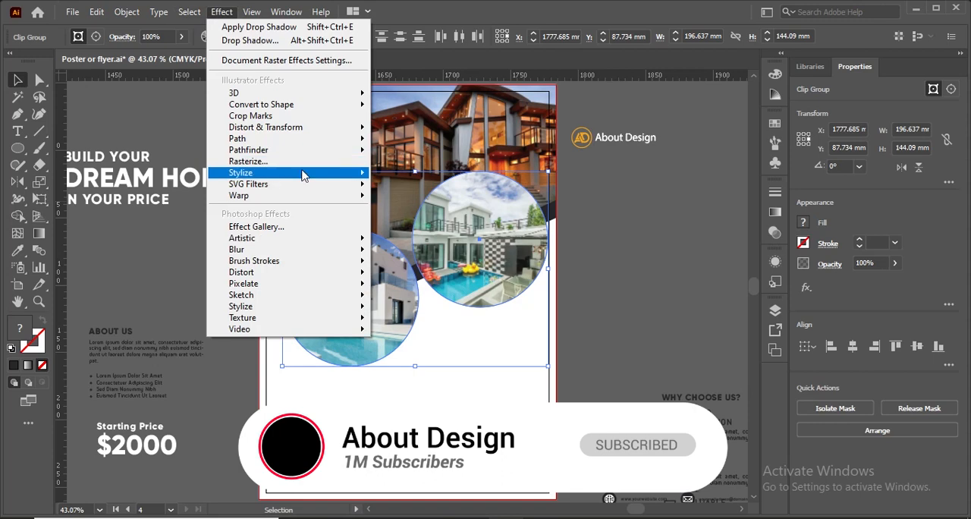
{"action": "mouse_move", "coordinate": [302, 173]}
{"action": "left_click", "coordinate": [393, 176]}
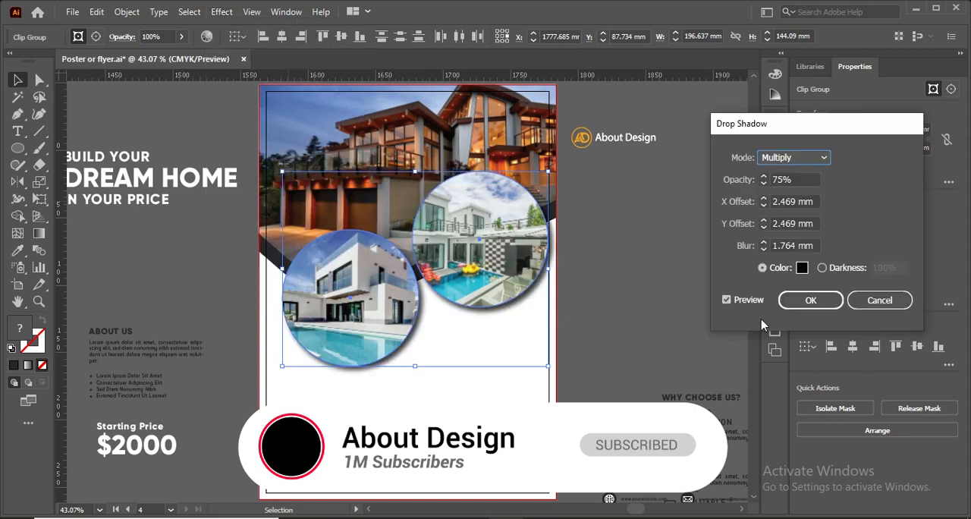
{"action": "left_click", "coordinate": [816, 304]}
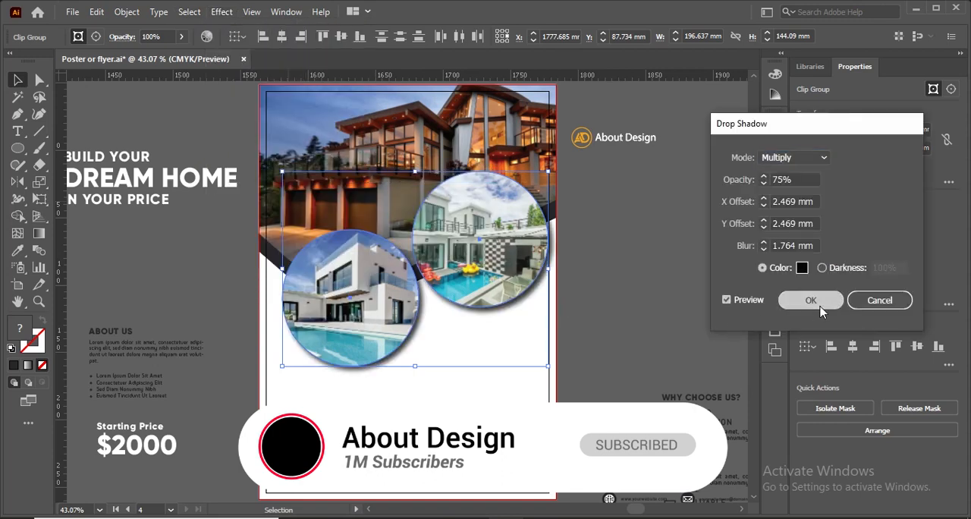
{"action": "left_click", "coordinate": [633, 241]}
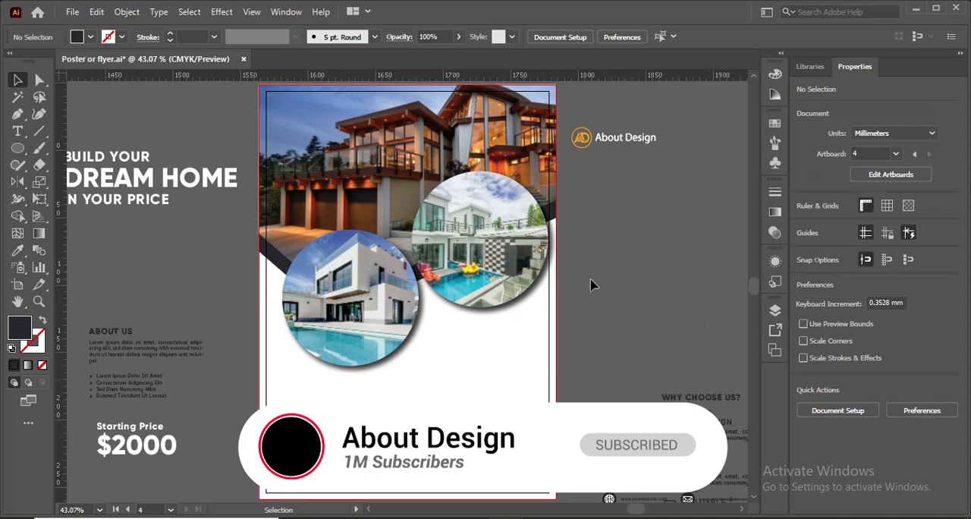
Bring the "Build Your Dream Home In Your Price" headline to the front and place it over the upper-left part of the header photo.
{"action": "left_click", "coordinate": [280, 170]}
{"action": "left_click_drag", "start_coordinate": [128, 184], "coordinate": [301, 173]}
{"action": "right_click", "coordinate": [301, 171]}
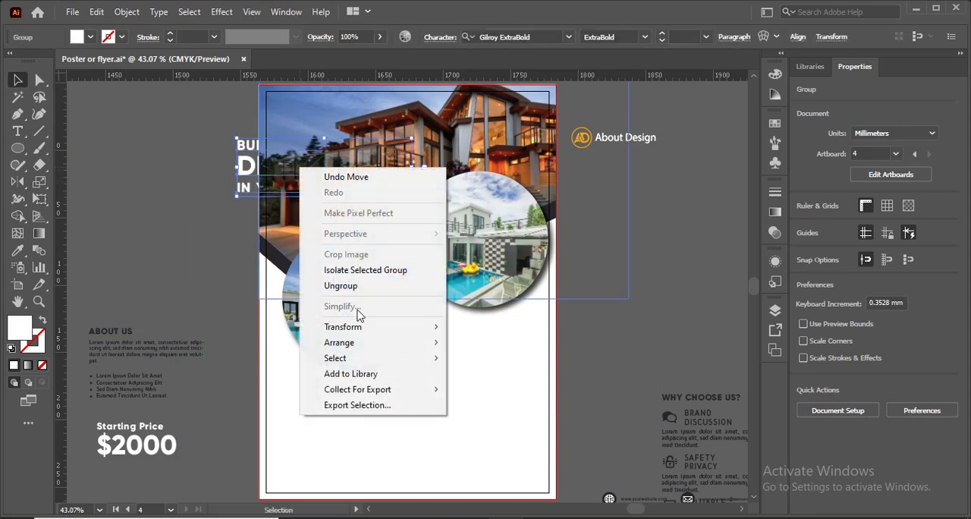
{"action": "mouse_move", "coordinate": [399, 347]}
{"action": "left_click", "coordinate": [493, 343]}
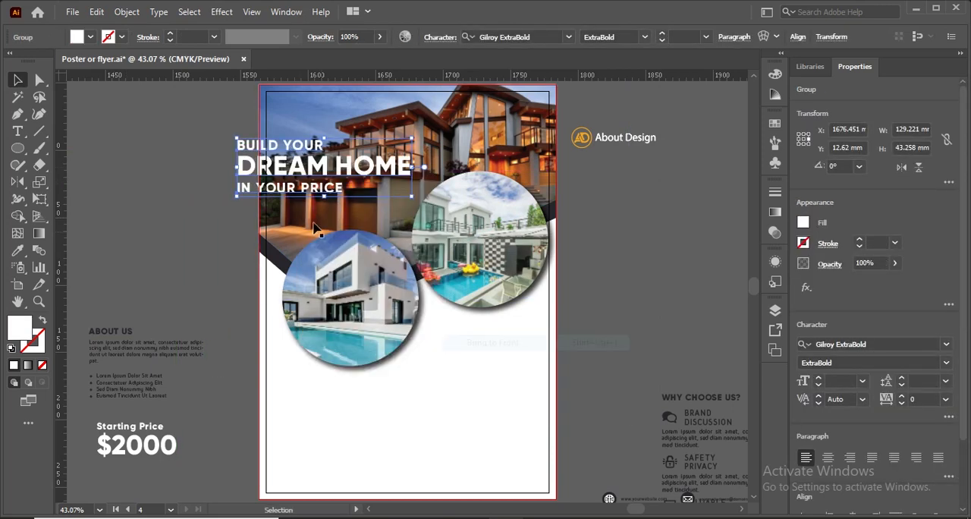
{"action": "left_click_drag", "start_coordinate": [299, 178], "coordinate": [342, 163]}
{"action": "left_click", "coordinate": [165, 182]}
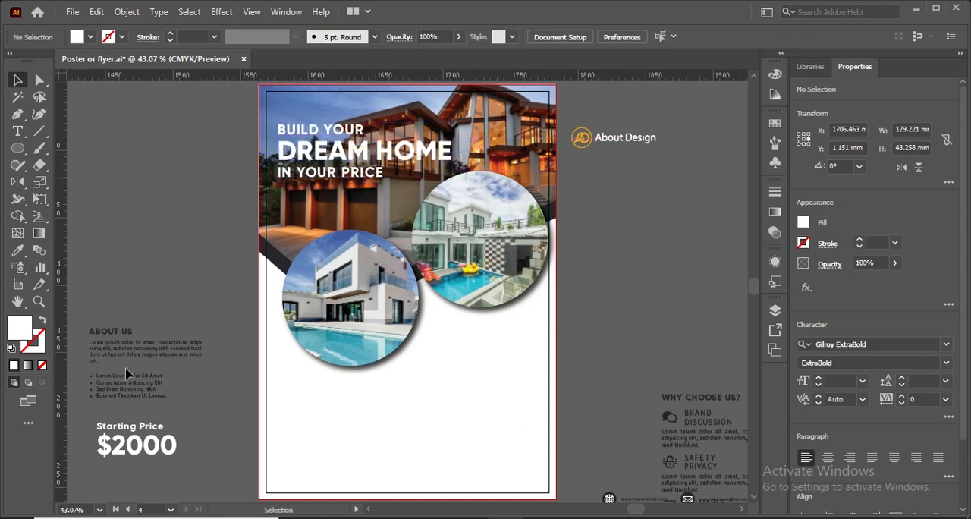
Bring the About Us block and the starting price text to the front, and place the About Us block below the villa photo.
{"action": "left_click", "coordinate": [121, 351]}
{"action": "mouse_move", "coordinate": [108, 342]}
{"action": "left_mouse_down"}
{"action": "mouse_move", "coordinate": [113, 334]}
{"action": "mouse_move", "coordinate": [288, 402]}
{"action": "mouse_move", "coordinate": [301, 393]}
{"action": "mouse_move", "coordinate": [107, 340]}
{"action": "left_mouse_up"}
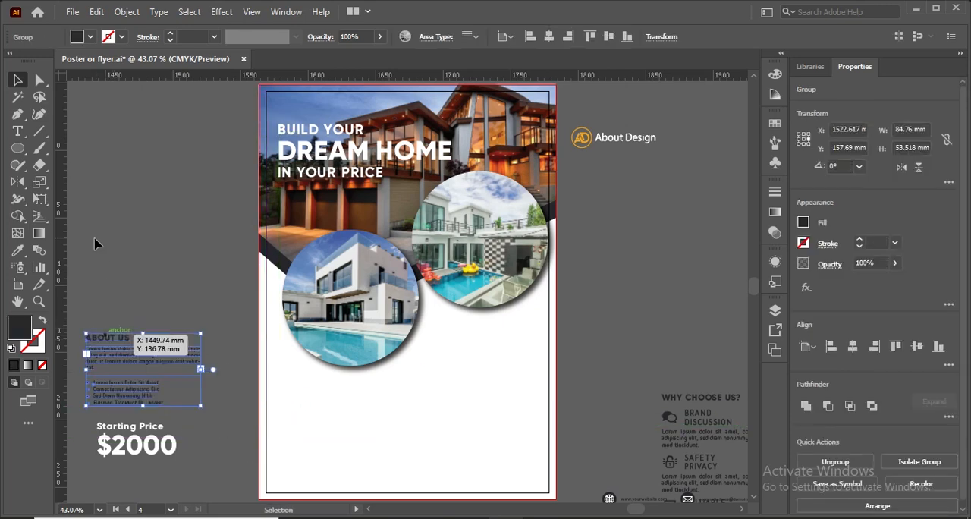
{"action": "left_click", "coordinate": [157, 453], "text": "shift"}
{"action": "right_click", "coordinate": [142, 409]}
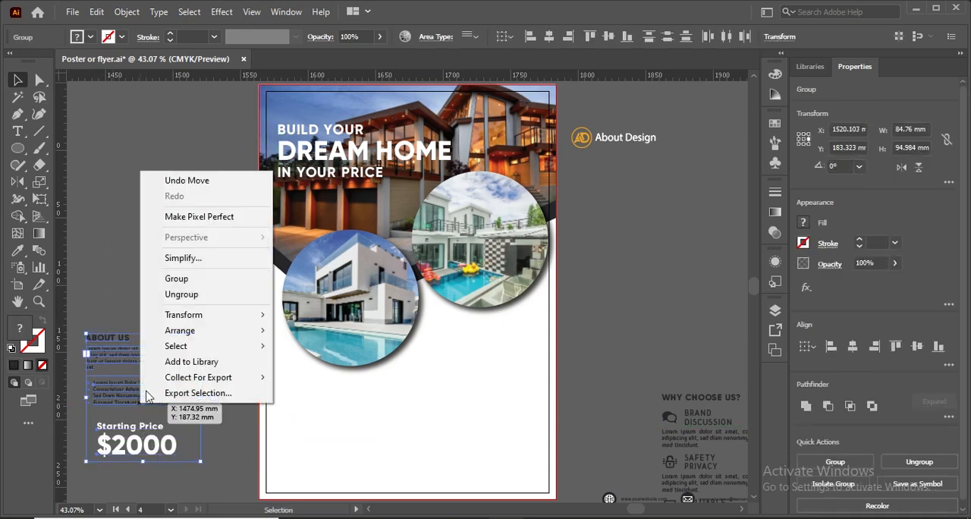
{"action": "mouse_move", "coordinate": [195, 331]}
{"action": "left_click", "coordinate": [301, 332]}
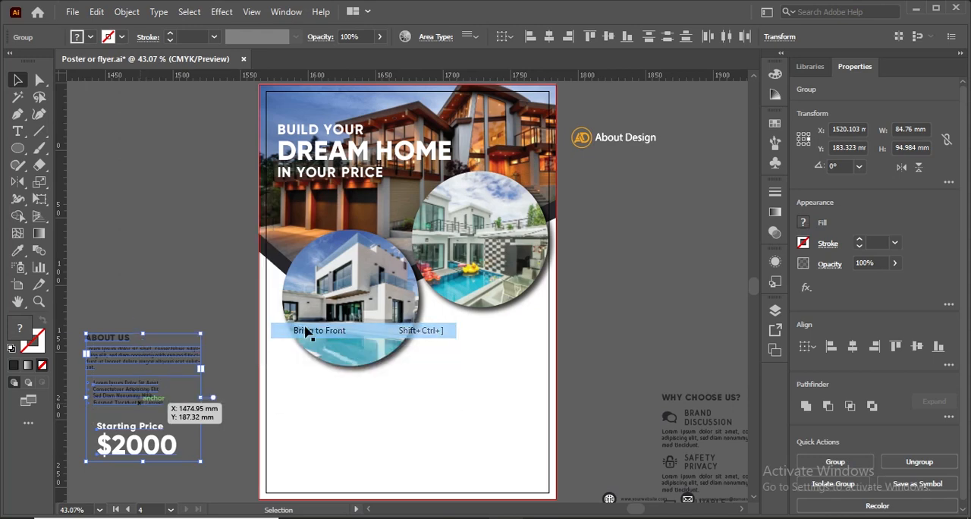
{"action": "left_click", "coordinate": [136, 284]}
{"action": "left_click_drag", "start_coordinate": [119, 356], "coordinate": [324, 399]}
Move the circular villa photo up and slightly left, and raise the About Us block to sit closer beneath it.
{"action": "left_click_drag", "start_coordinate": [341, 364], "coordinate": [342, 364]}
{"action": "left_click_drag", "start_coordinate": [361, 332], "coordinate": [361, 316]}
{"action": "key", "text": "shift+Left"}
{"action": "key", "text": "shift+Left"}
{"action": "key", "text": "shift+Up"}
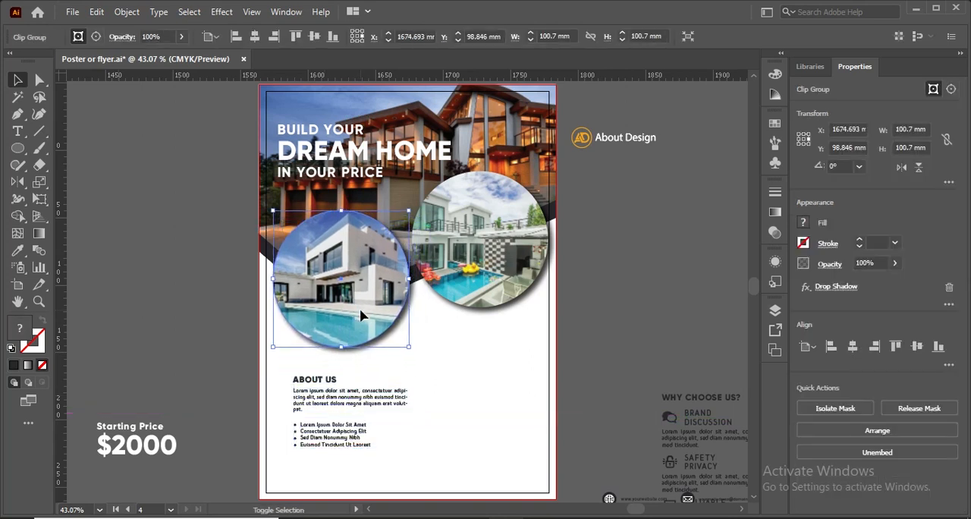
{"action": "left_click_drag", "start_coordinate": [322, 402], "coordinate": [317, 381]}
Bring the "Why Choose Us?" block to the front and place it on the flyer below the pool house photo.
{"action": "left_click_drag", "start_coordinate": [668, 416], "coordinate": [655, 416]}
{"action": "right_click", "coordinate": [656, 416]}
{"action": "mouse_move", "coordinate": [754, 341]}
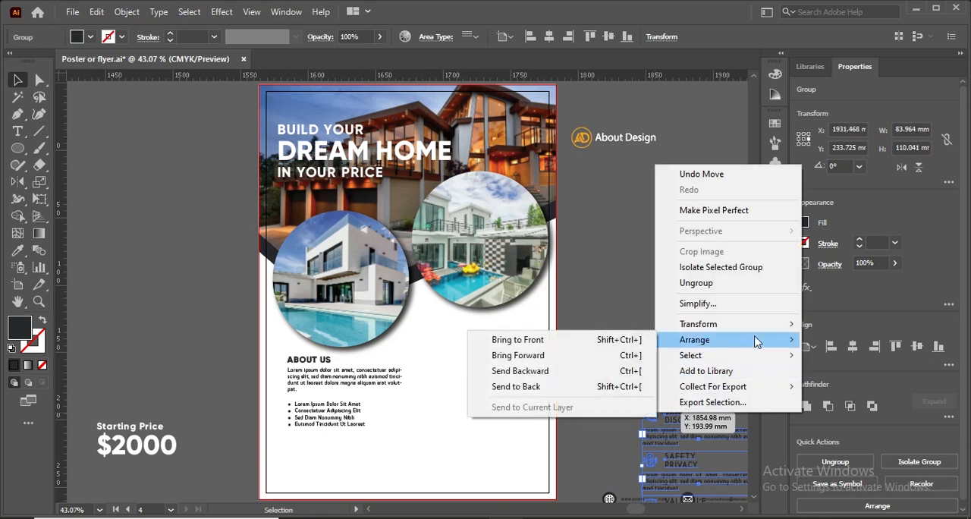
{"action": "left_click", "coordinate": [623, 341]}
{"action": "left_click_drag", "start_coordinate": [683, 423], "coordinate": [470, 354]}
{"action": "scroll", "coordinate": [599, 371], "scroll_direction": "down", "scroll_amount": 3}
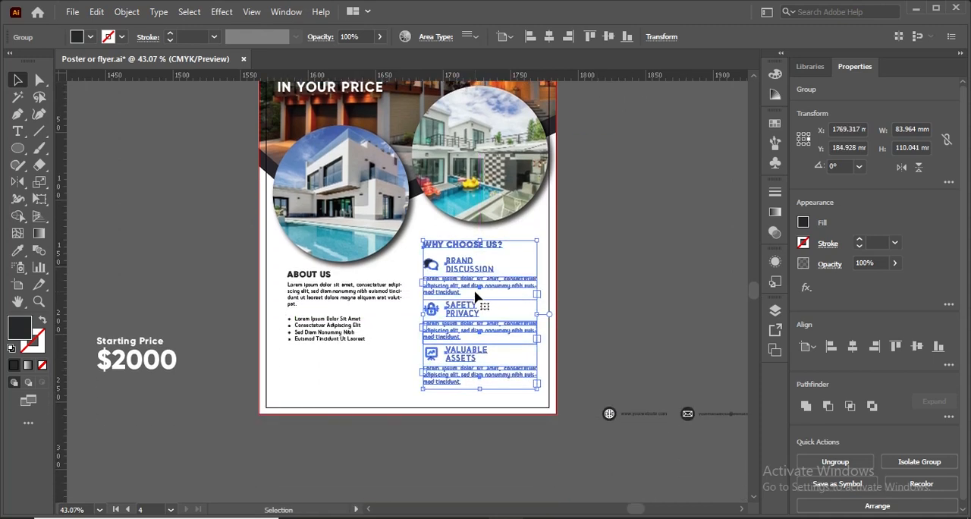
Nudge the "Why Choose Us?" block up so it sits just below the pool house circle.
{"action": "key", "text": "shift+Up"}
{"action": "key", "text": "shift+Up"}
{"action": "key", "text": "shift+Up"}
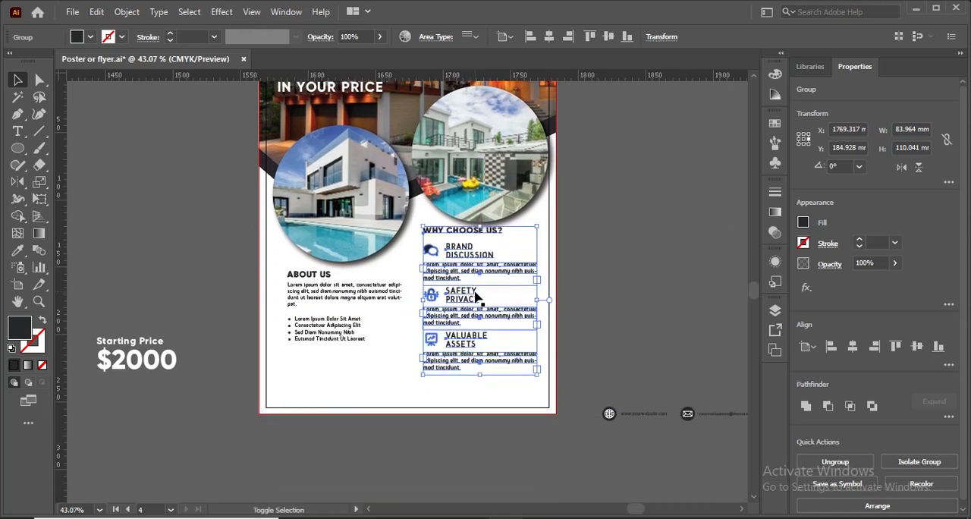
{"action": "key", "text": "shift+Down"}
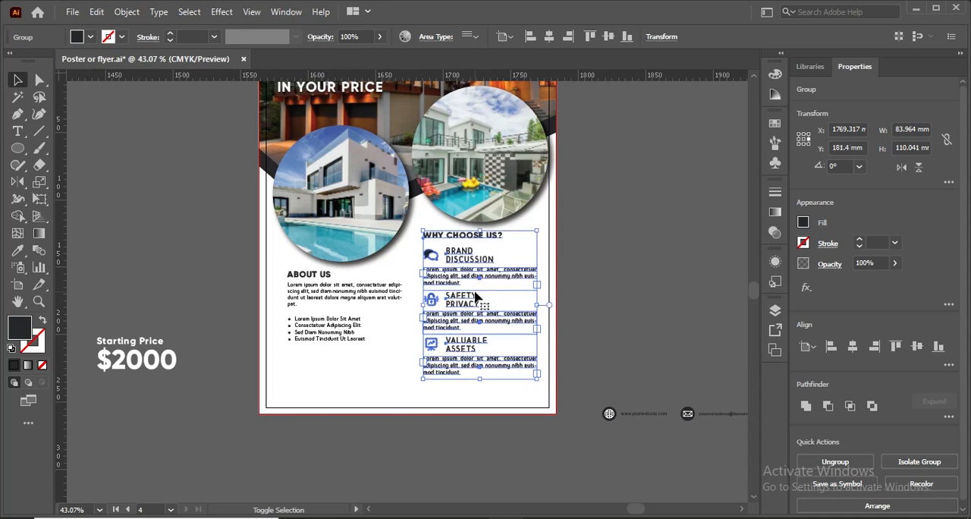
{"action": "left_click_drag", "start_coordinate": [476, 296], "coordinate": [475, 297]}
{"action": "key", "text": "Down"}
{"action": "key", "text": "Down"}
{"action": "key", "text": "Down"}
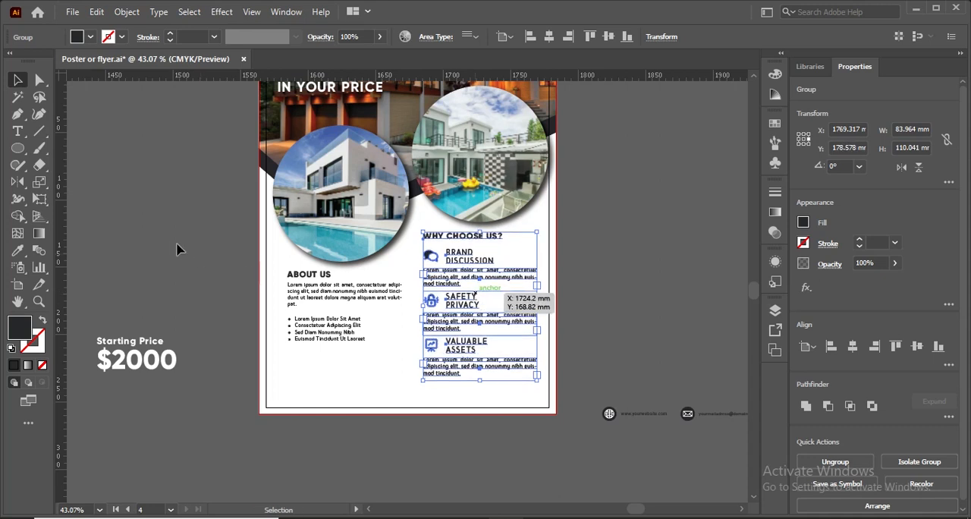
{"action": "left_click", "coordinate": [176, 249]}
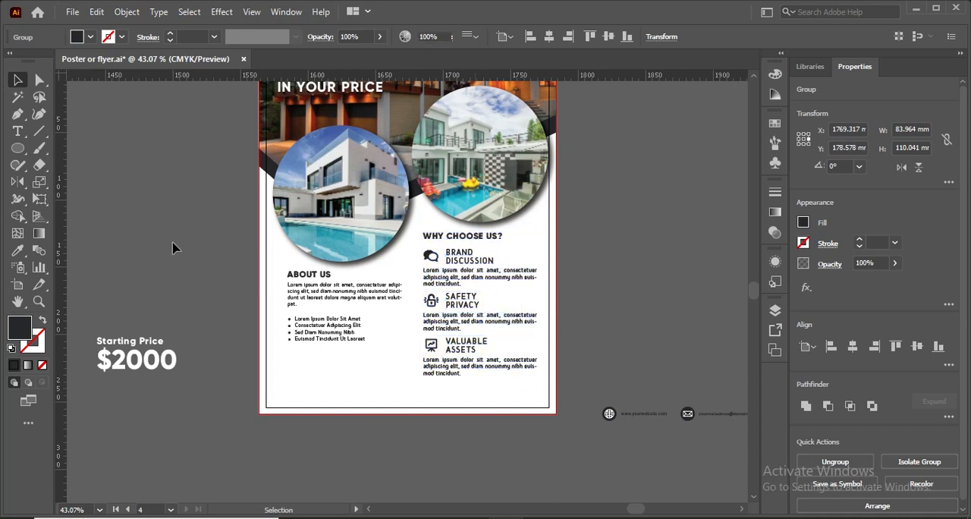
Recolour the "Starting Price $2000" text with the dark grey sampled from the band under the header photo.
{"action": "left_click", "coordinate": [133, 363]}
{"action": "key", "text": "i"}
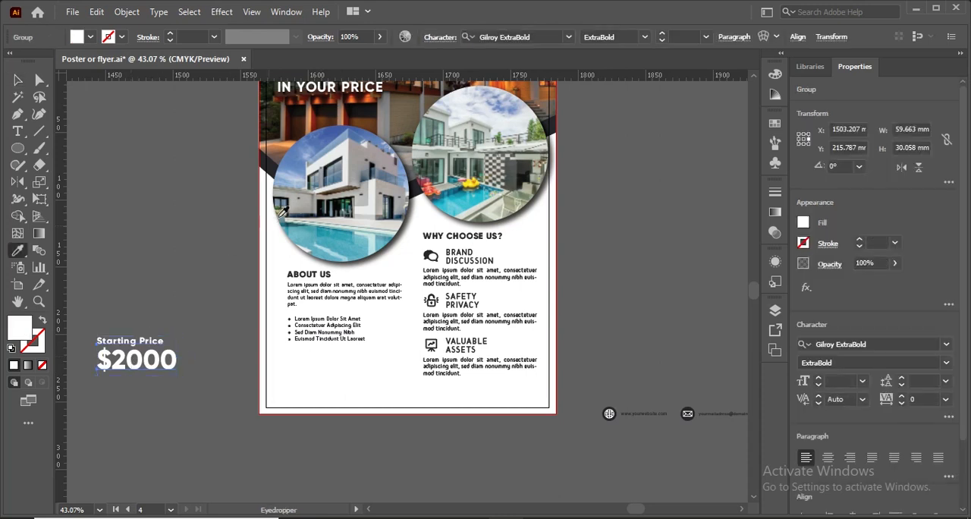
{"action": "left_click", "coordinate": [273, 162]}
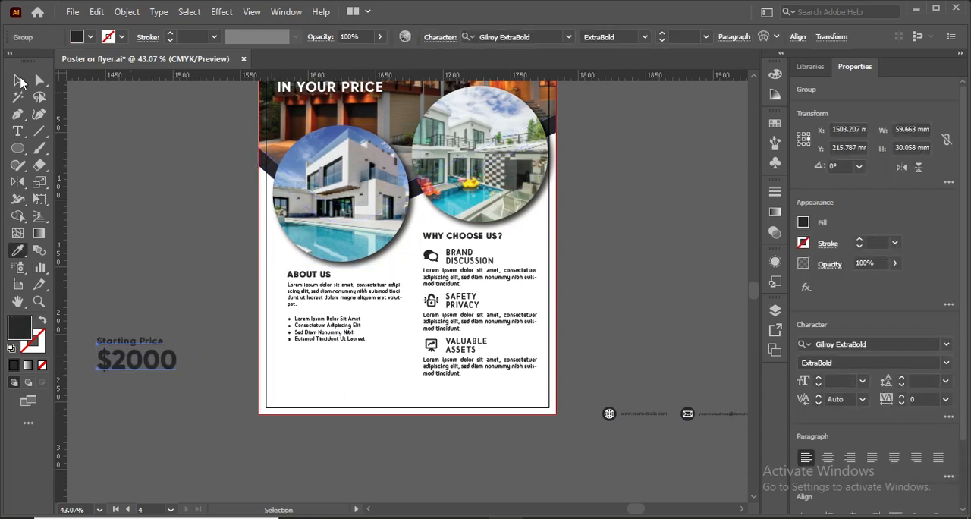
Bring the starting price text to the front and place it below the About Us bullet list.
{"action": "right_click", "coordinate": [152, 372]}
{"action": "mouse_move", "coordinate": [292, 296]}
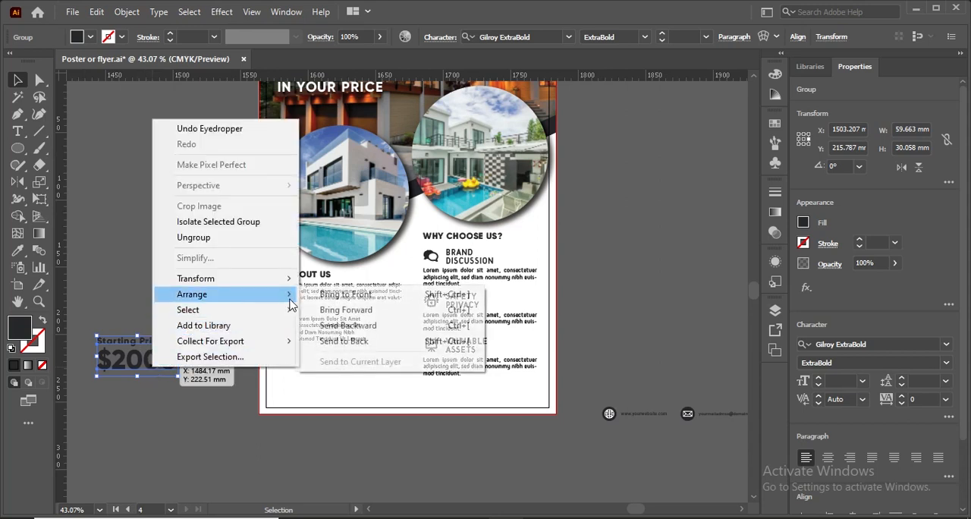
{"action": "left_click", "coordinate": [345, 294]}
{"action": "left_click_drag", "start_coordinate": [163, 371], "coordinate": [331, 396]}
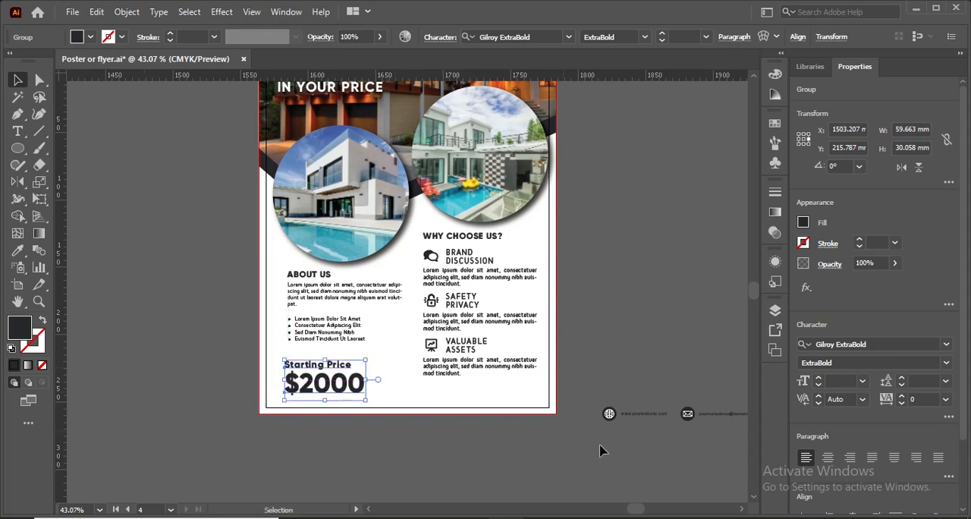
{"action": "left_click", "coordinate": [480, 433]}
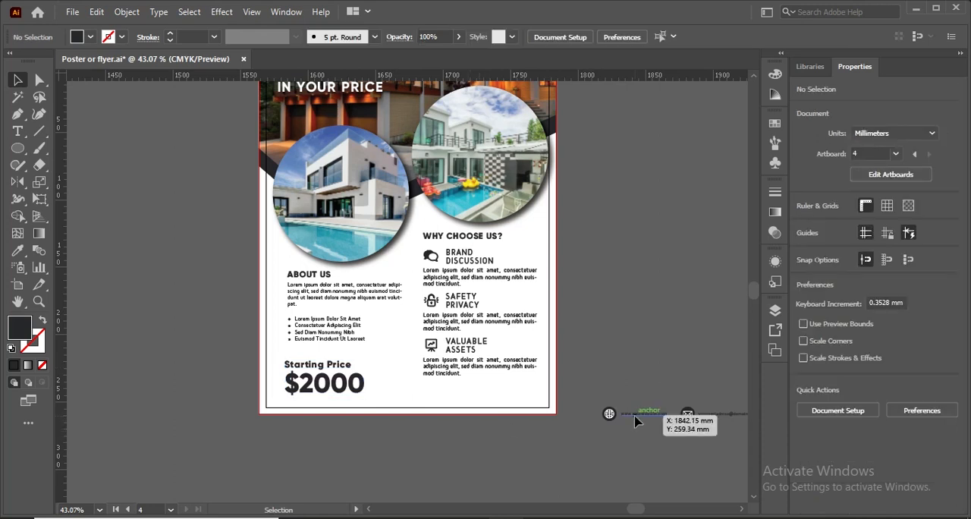
Move the website, email and phone contact row onto the flyer's bottom area beside the price and bring it to the front.
{"action": "left_click_drag", "start_coordinate": [637, 422], "coordinate": [419, 402]}
{"action": "right_click", "coordinate": [419, 402]}
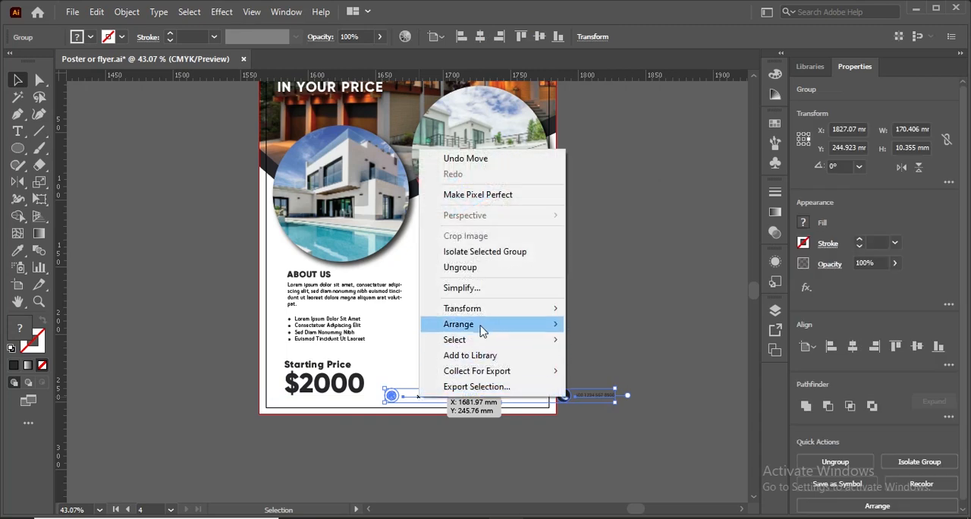
{"action": "mouse_move", "coordinate": [489, 329]}
{"action": "left_click", "coordinate": [577, 323]}
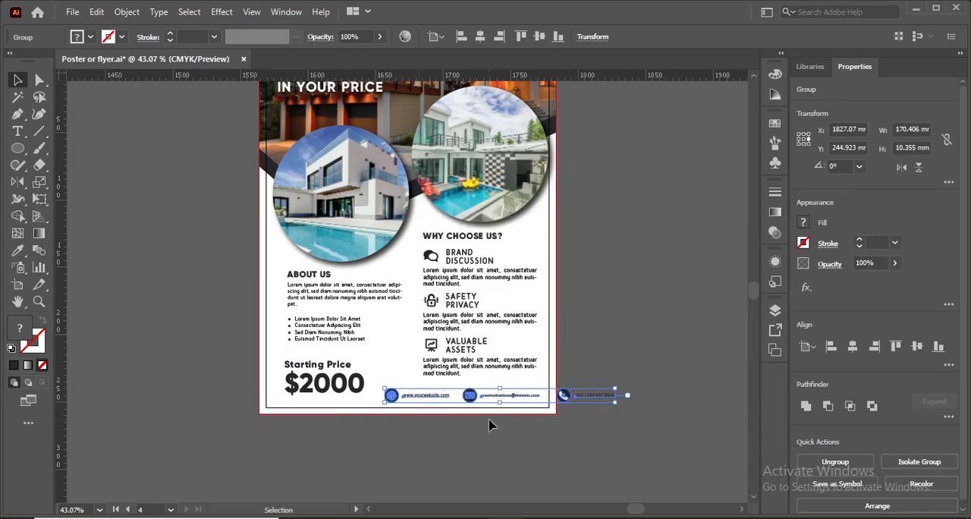
Scale the contact row down and move it inside the margin, ending flush with the right edge of the "Why Choose Us?" text.
{"action": "key", "text": "ctrl+plus"}
{"action": "key", "text": "ctrl+plus"}
{"action": "key", "text": "ctrl+plus"}
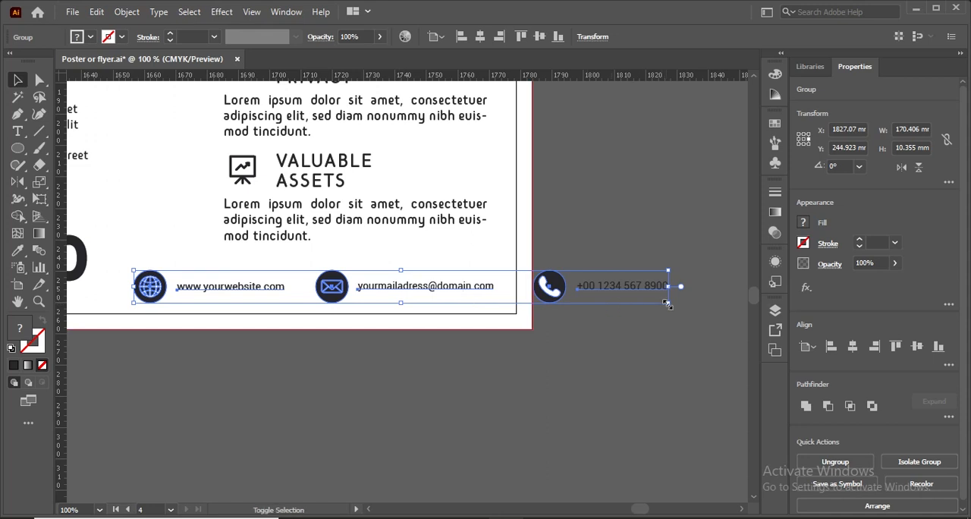
{"action": "left_click_drag", "start_coordinate": [667, 304], "coordinate": [625, 301]}
{"action": "left_click_drag", "start_coordinate": [512, 283], "coordinate": [410, 269]}
{"action": "left_click", "coordinate": [415, 362]}
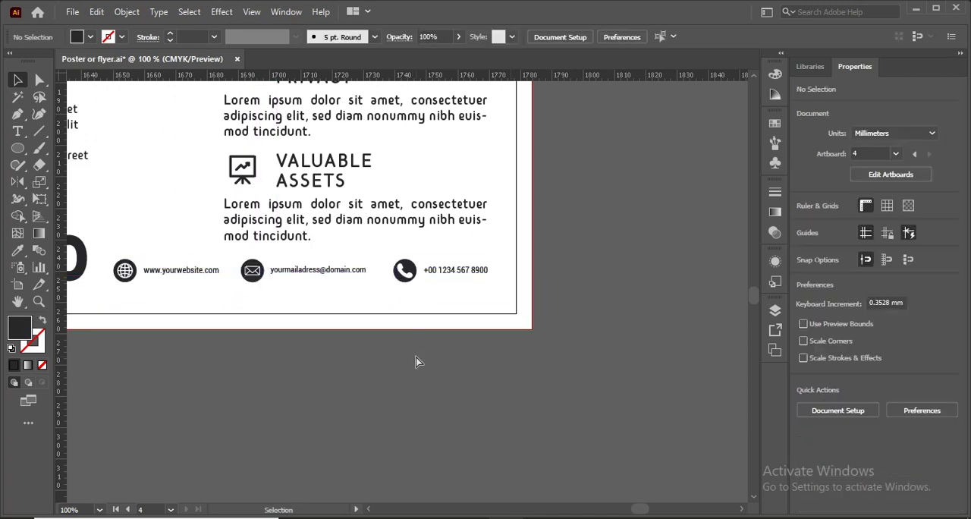
Align the contact row to the bottom edge of the starting price text, and move the price text down slightly.
{"action": "key", "text": "ctrl+0"}
{"action": "scroll", "coordinate": [415, 364], "scroll_direction": "down", "scroll_amount": 1}
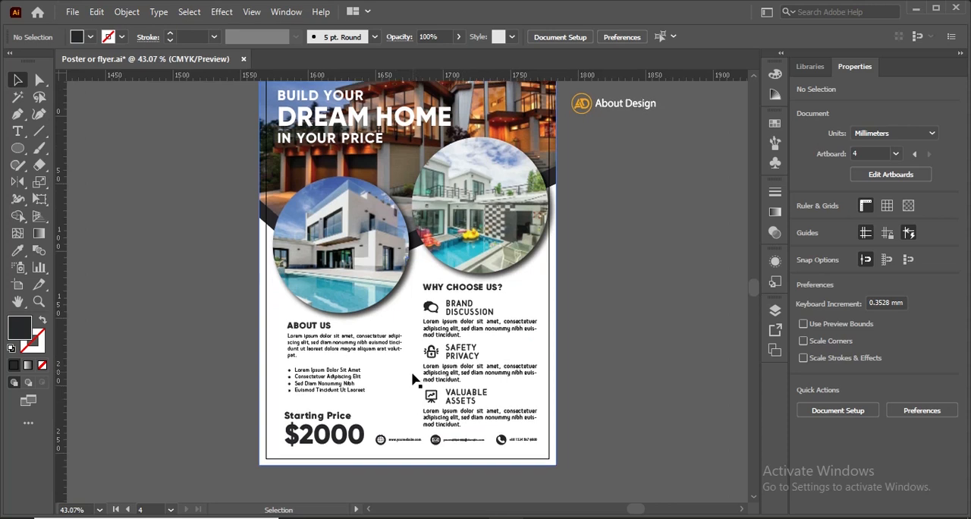
{"action": "left_click", "coordinate": [436, 442]}
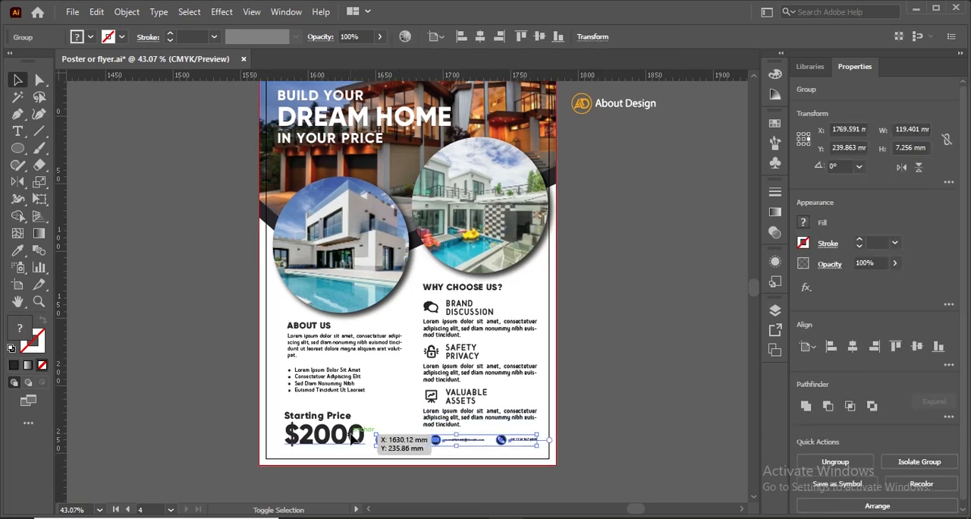
{"action": "left_click", "coordinate": [939, 346]}
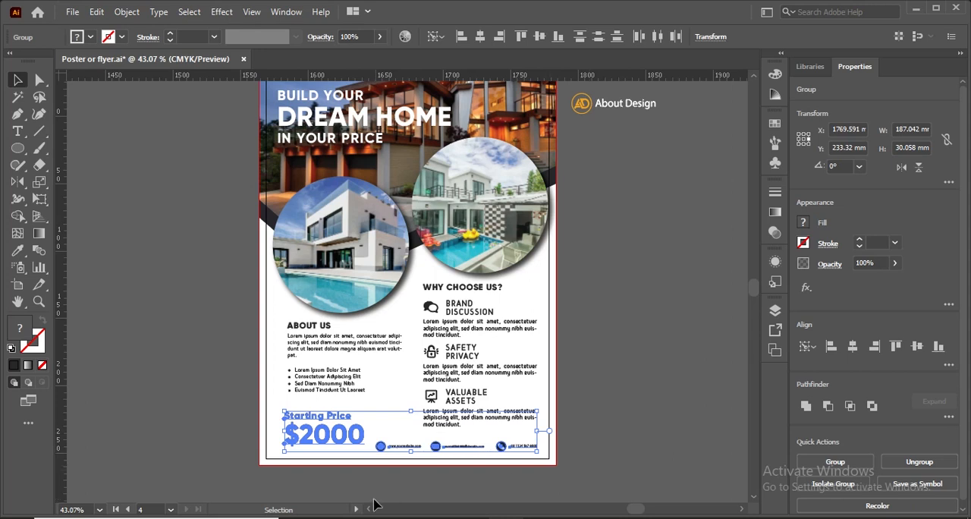
{"action": "left_click", "coordinate": [256, 435]}
{"action": "left_click_drag", "start_coordinate": [307, 444], "coordinate": [306, 452]}
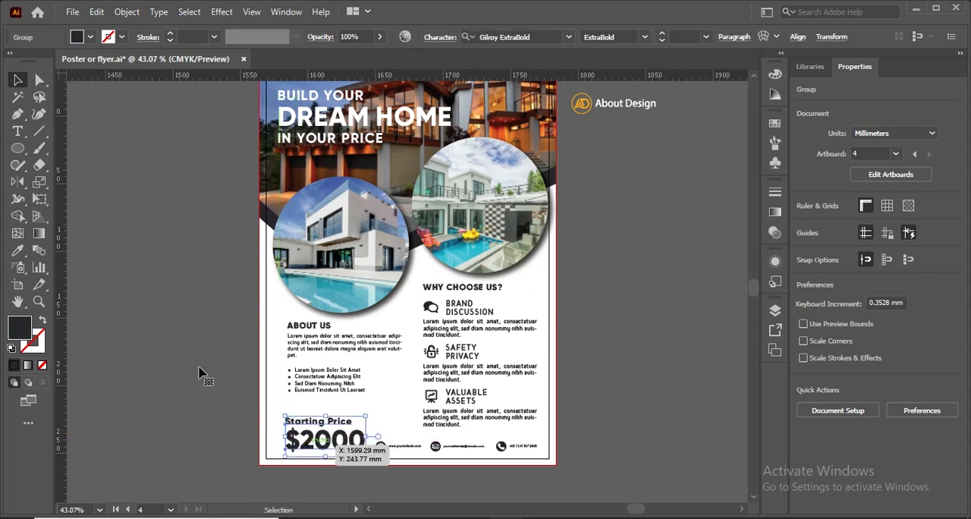